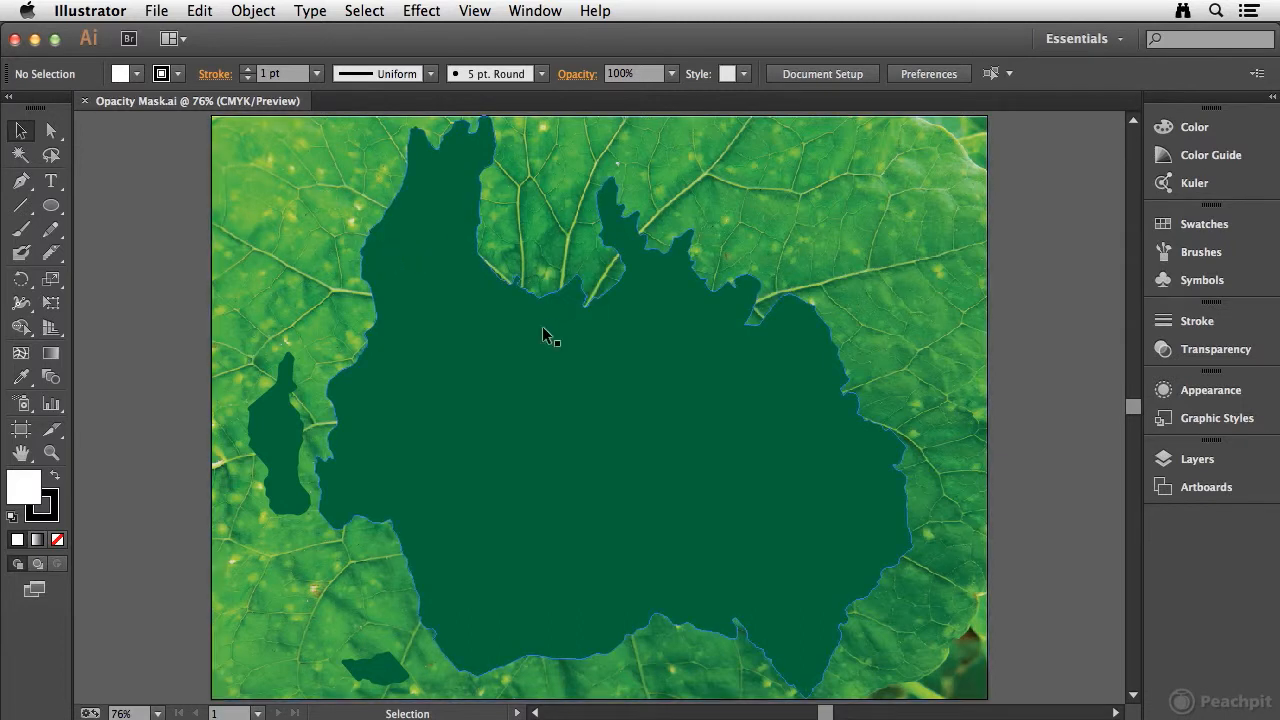
click(233, 264)
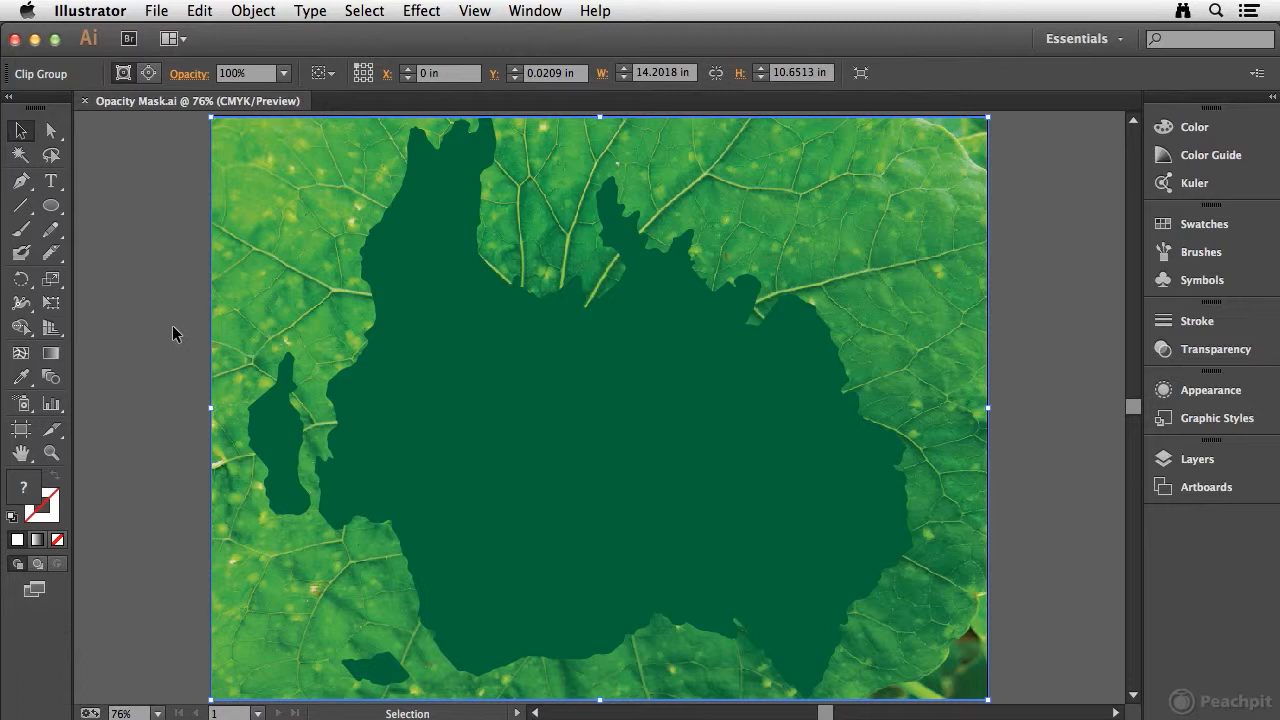
click(482, 330)
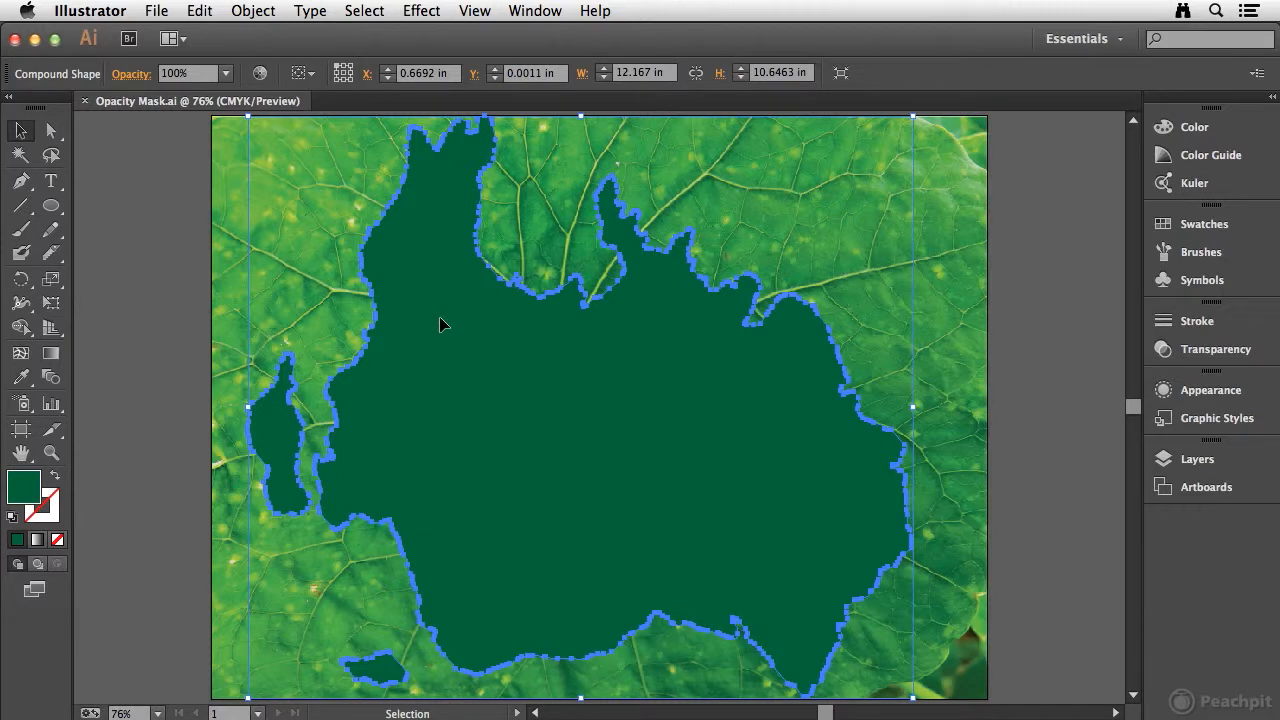
click(163, 370)
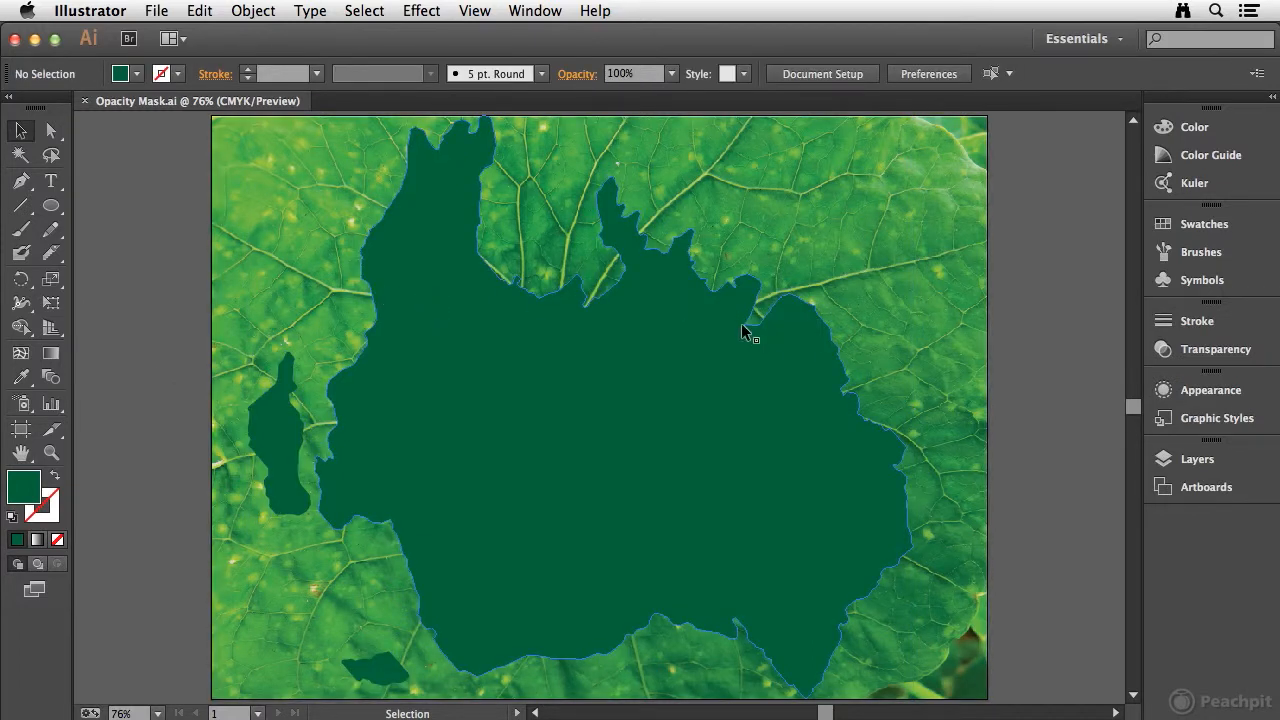
Step: Open the Transparency settings and display them in full, with thumbnails and options shown
click(1219, 349)
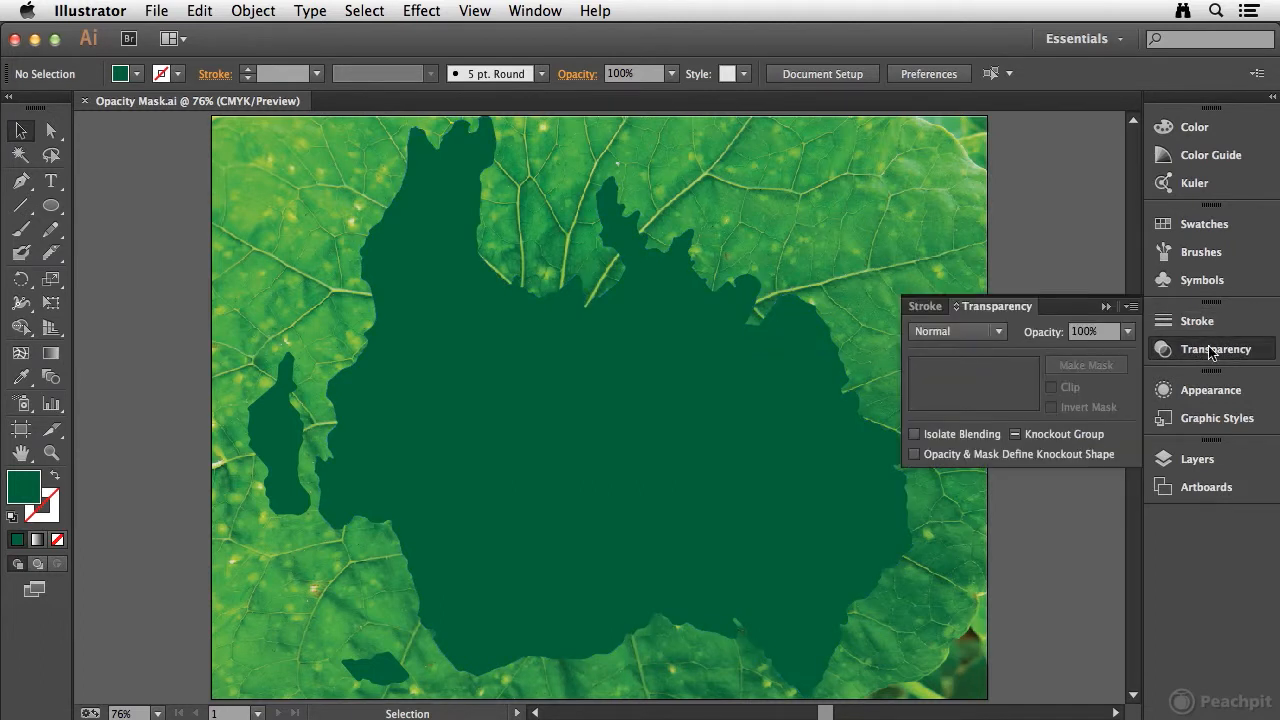
click(535, 10)
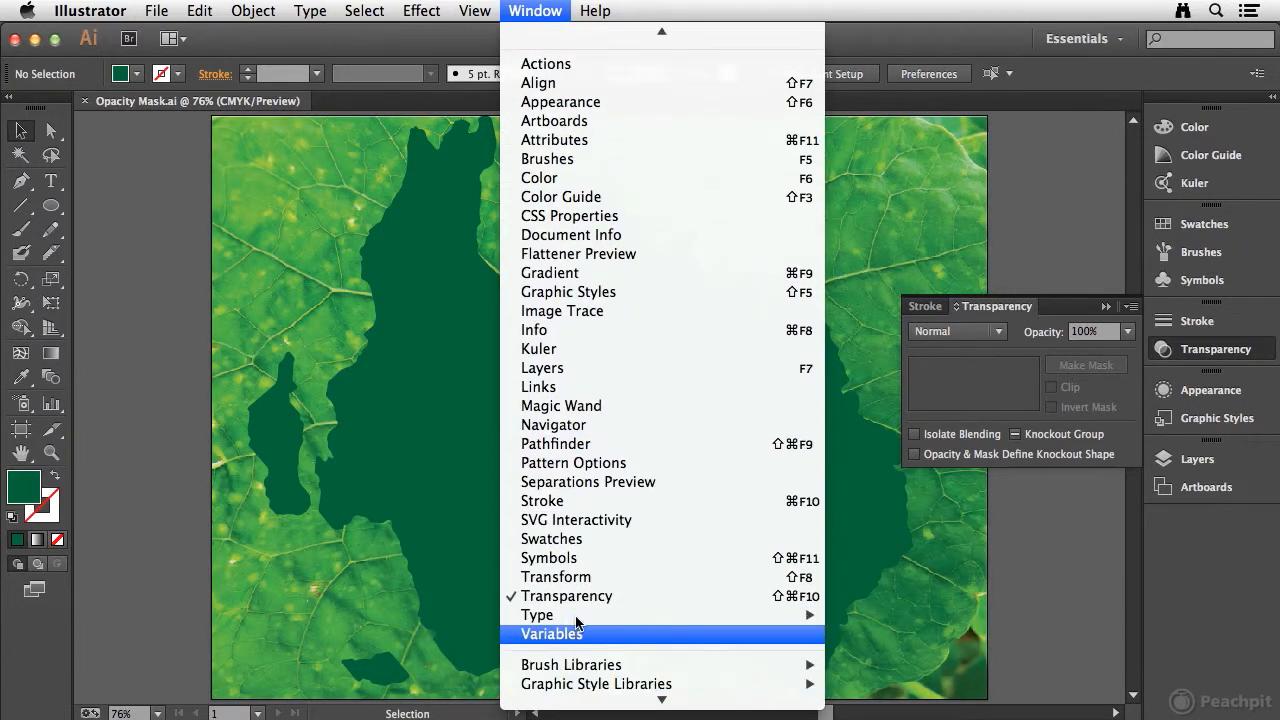
click(1020, 306)
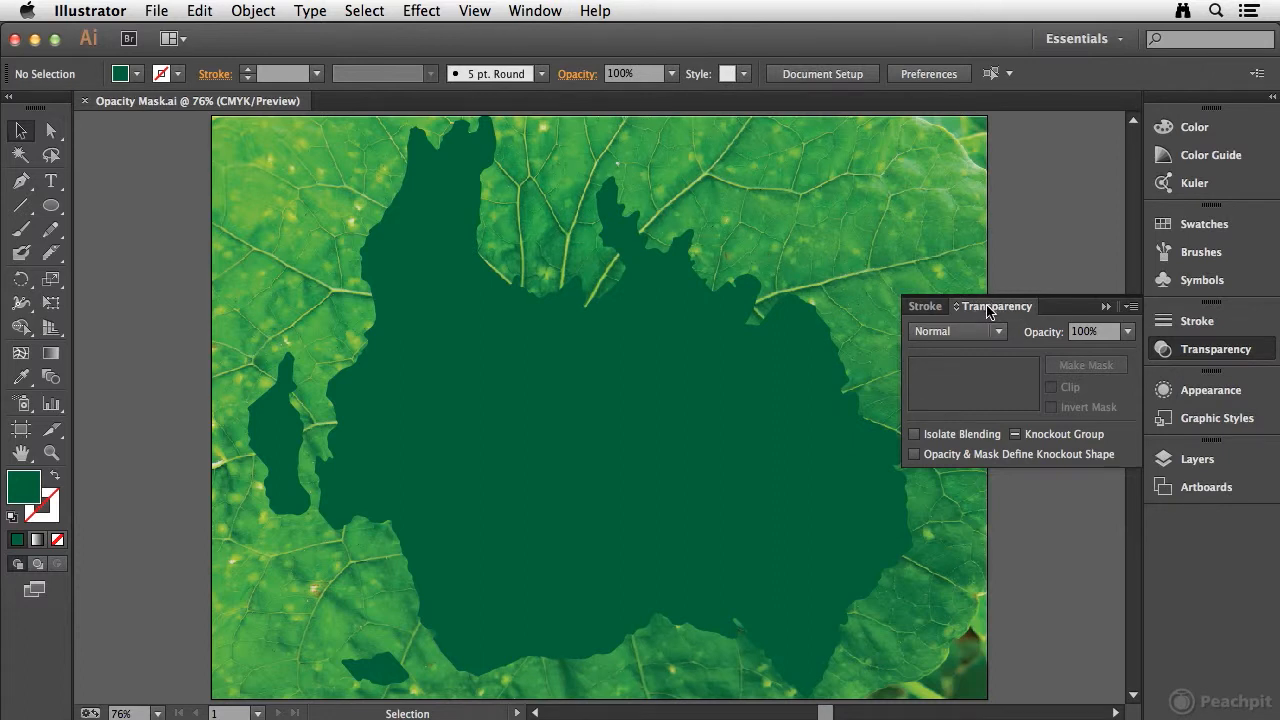
click(957, 308)
click(957, 308)
click(957, 308)
click(1138, 310)
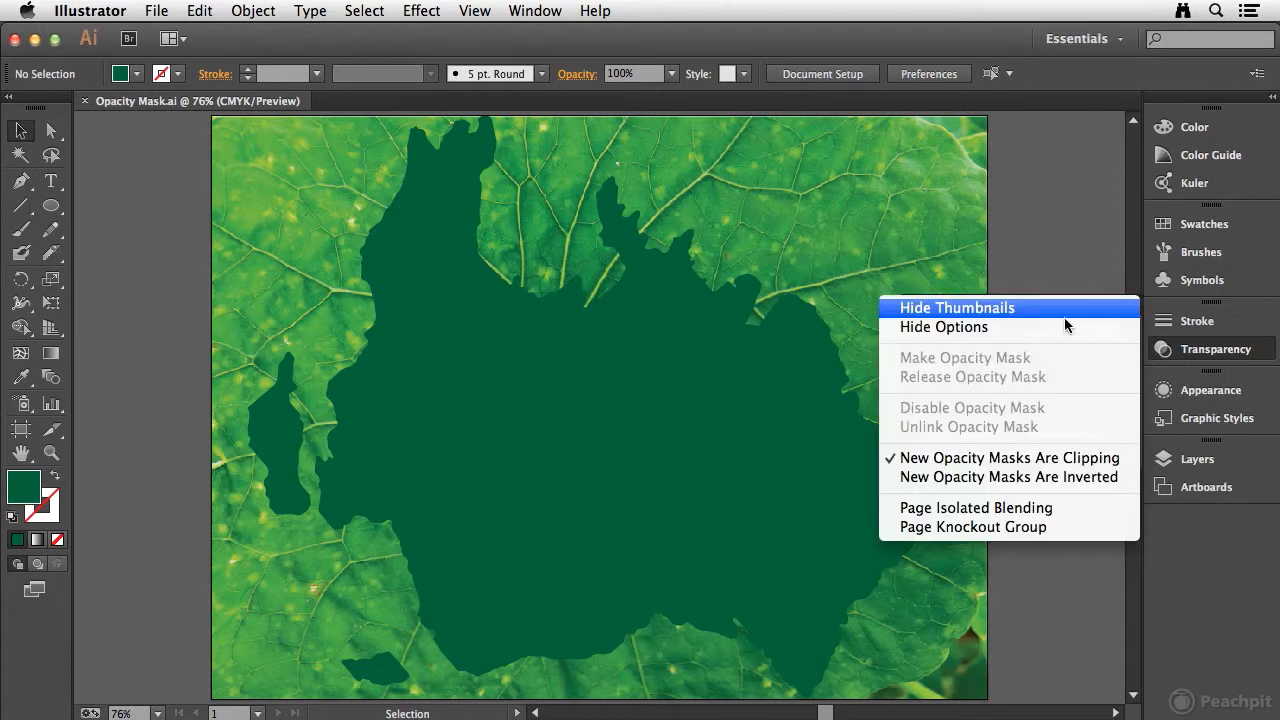
click(1001, 328)
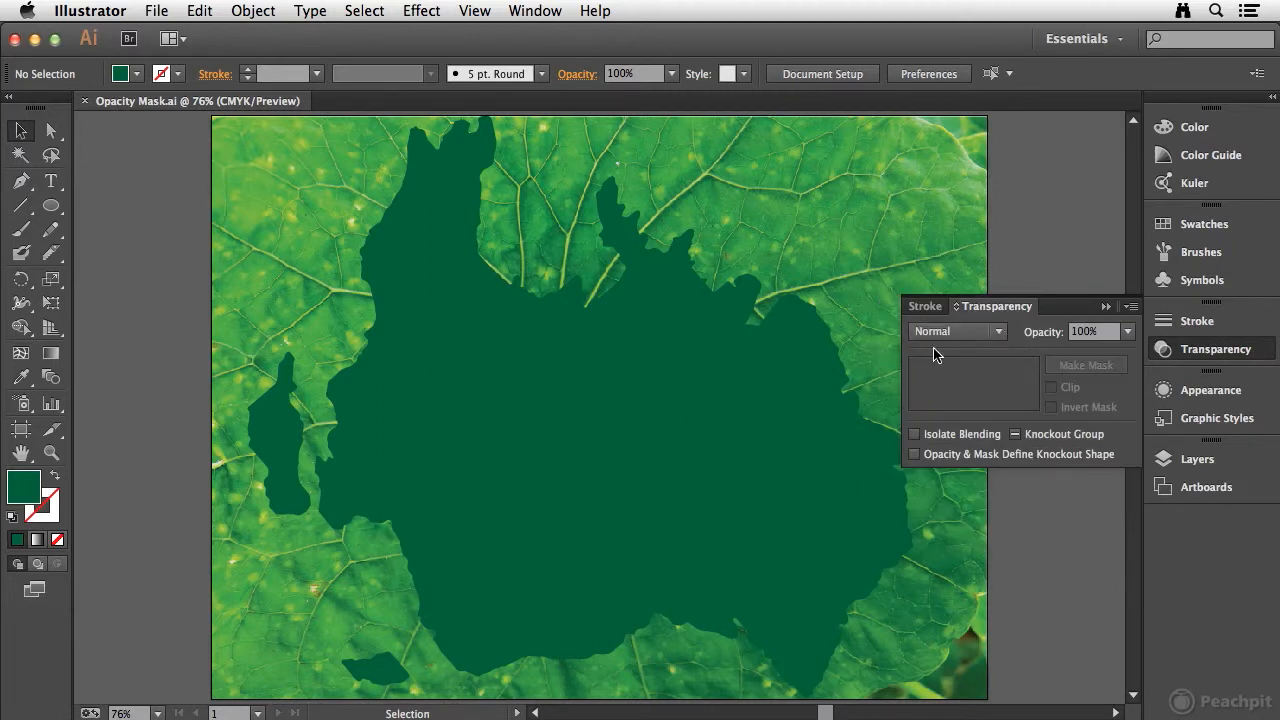
Step: Make an opacity mask from the leaf image and the dark green map shape, and fill the mask's compound shape with White
drag(164, 366, 398, 450)
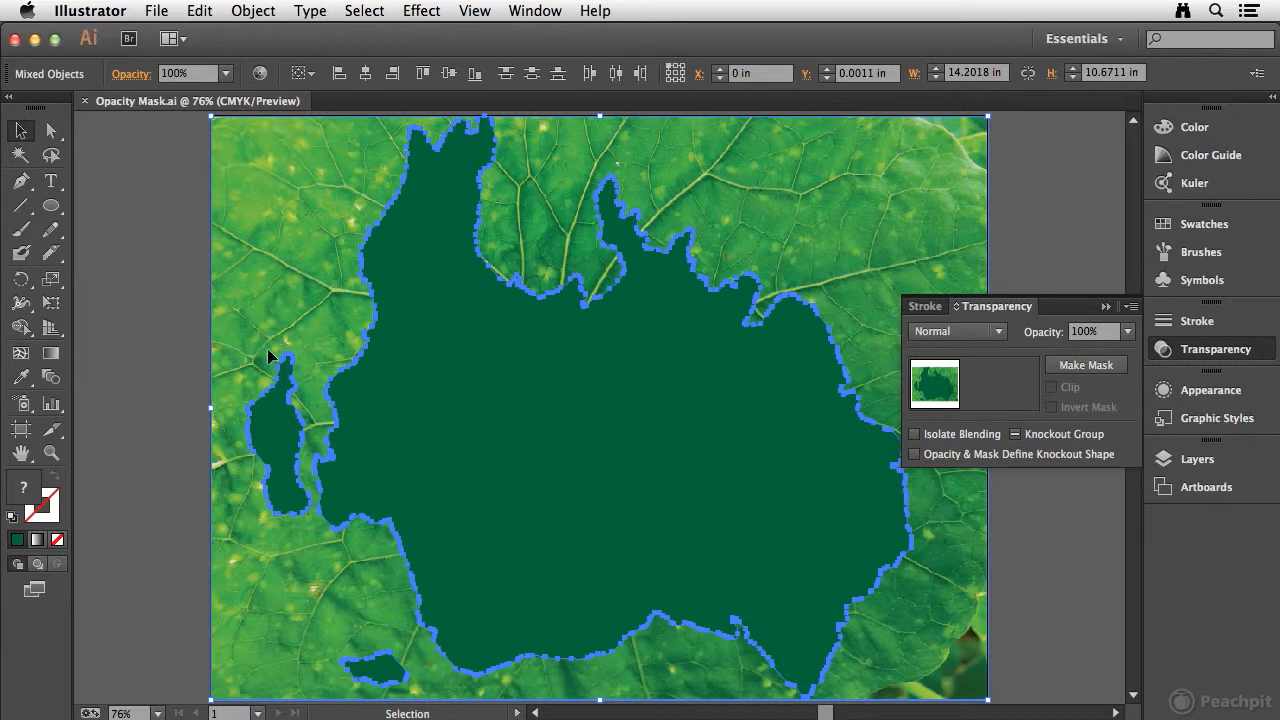
click(1090, 365)
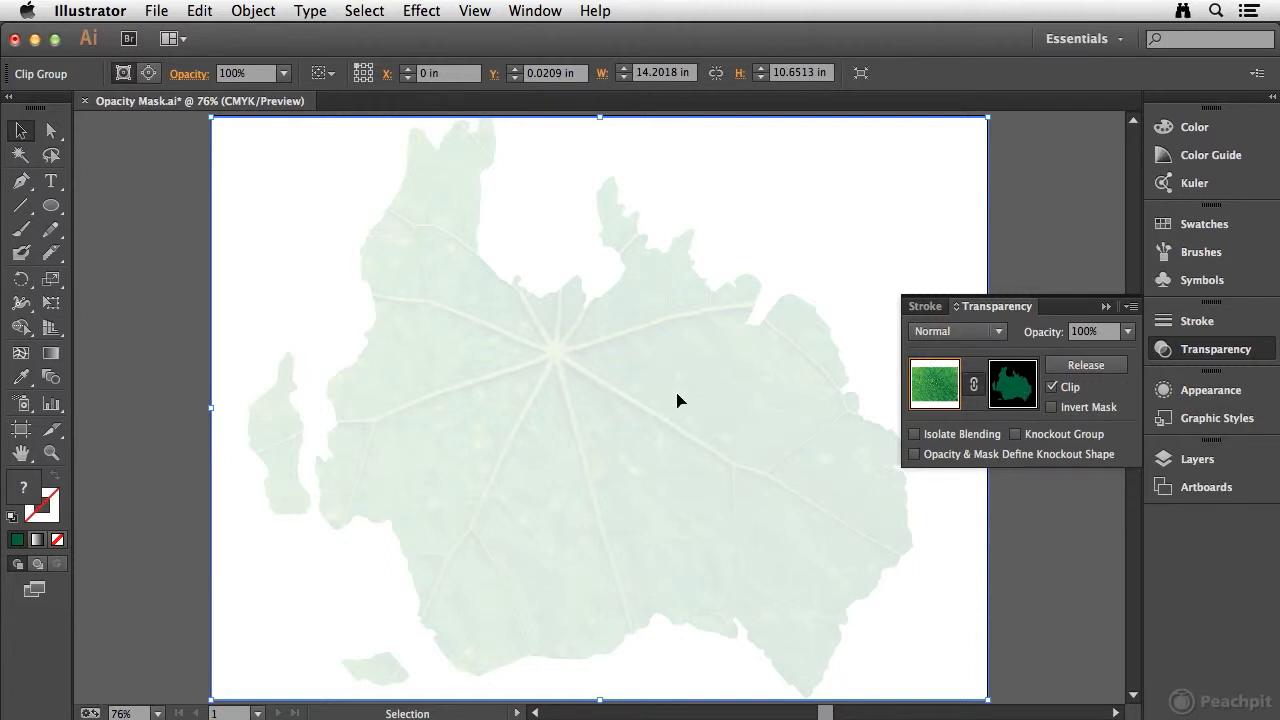
click(1016, 392)
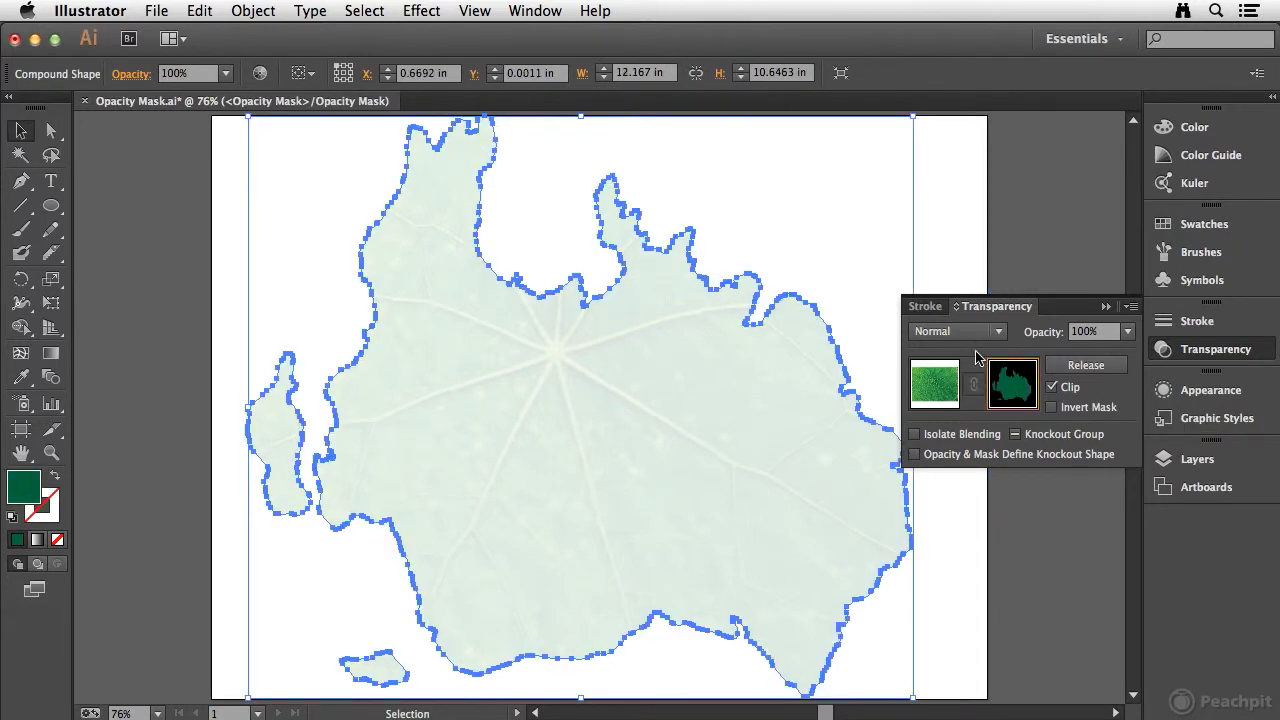
click(1216, 228)
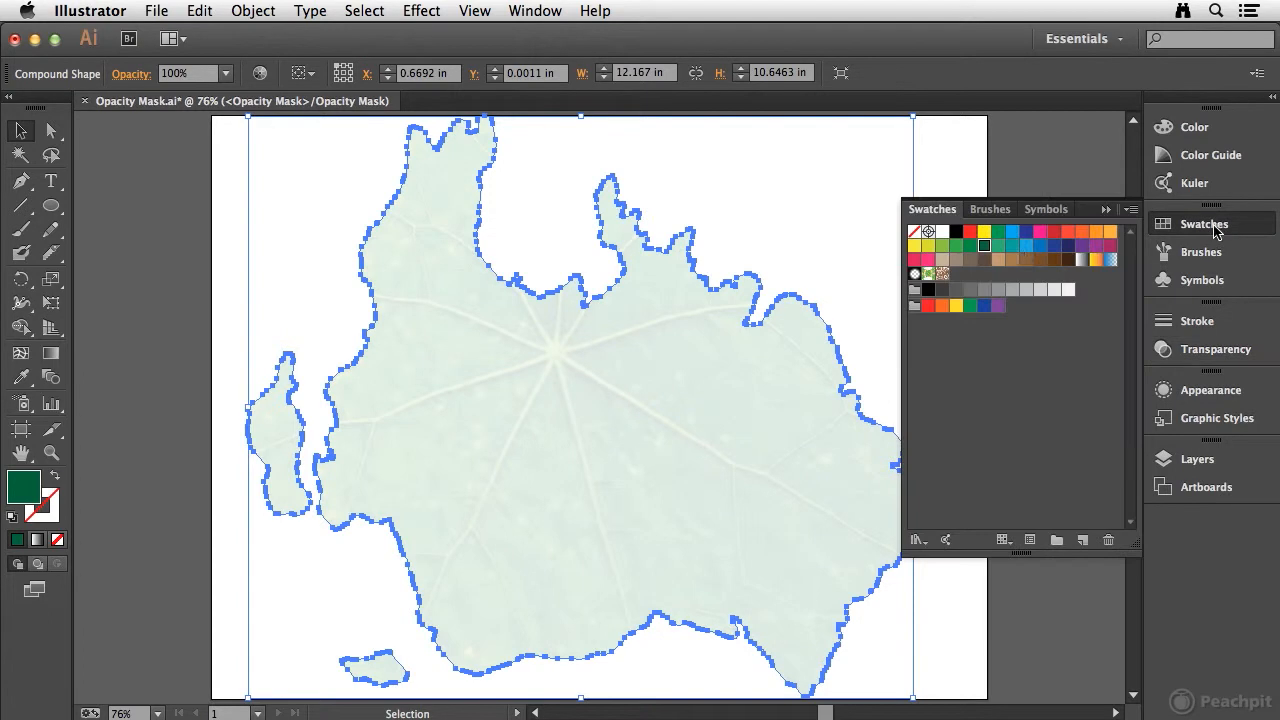
click(944, 232)
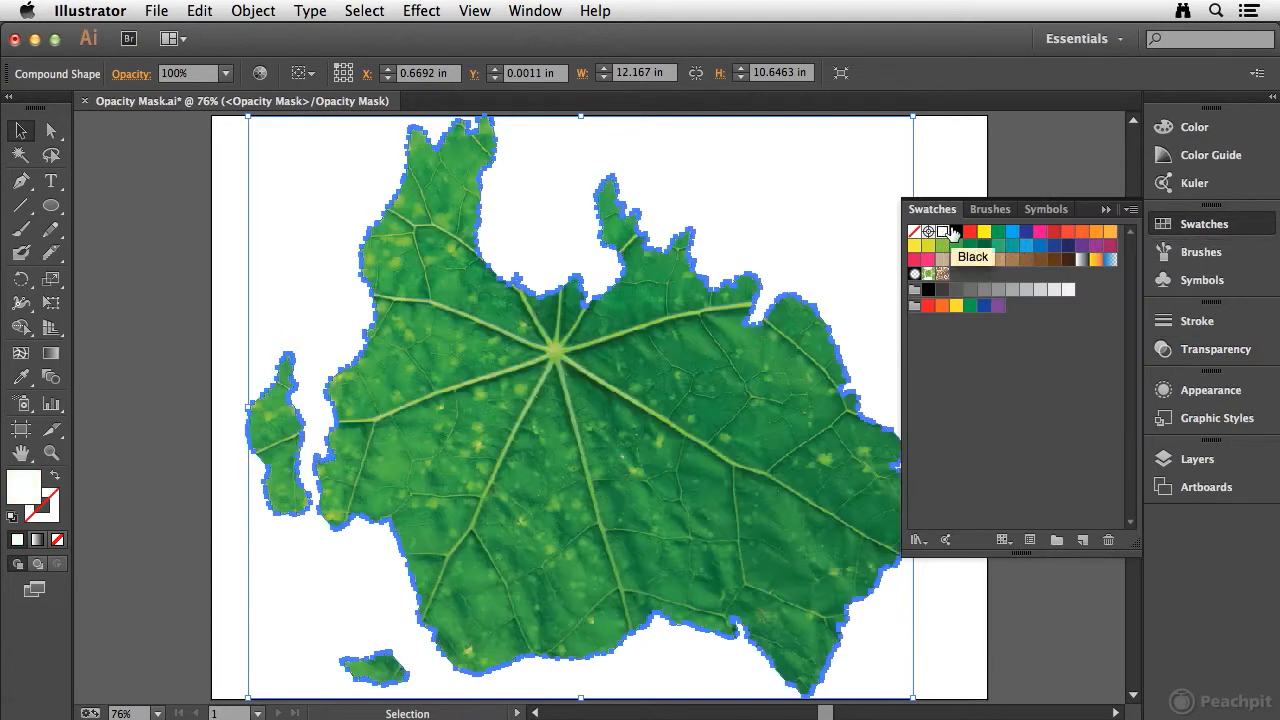
click(1230, 226)
click(1236, 352)
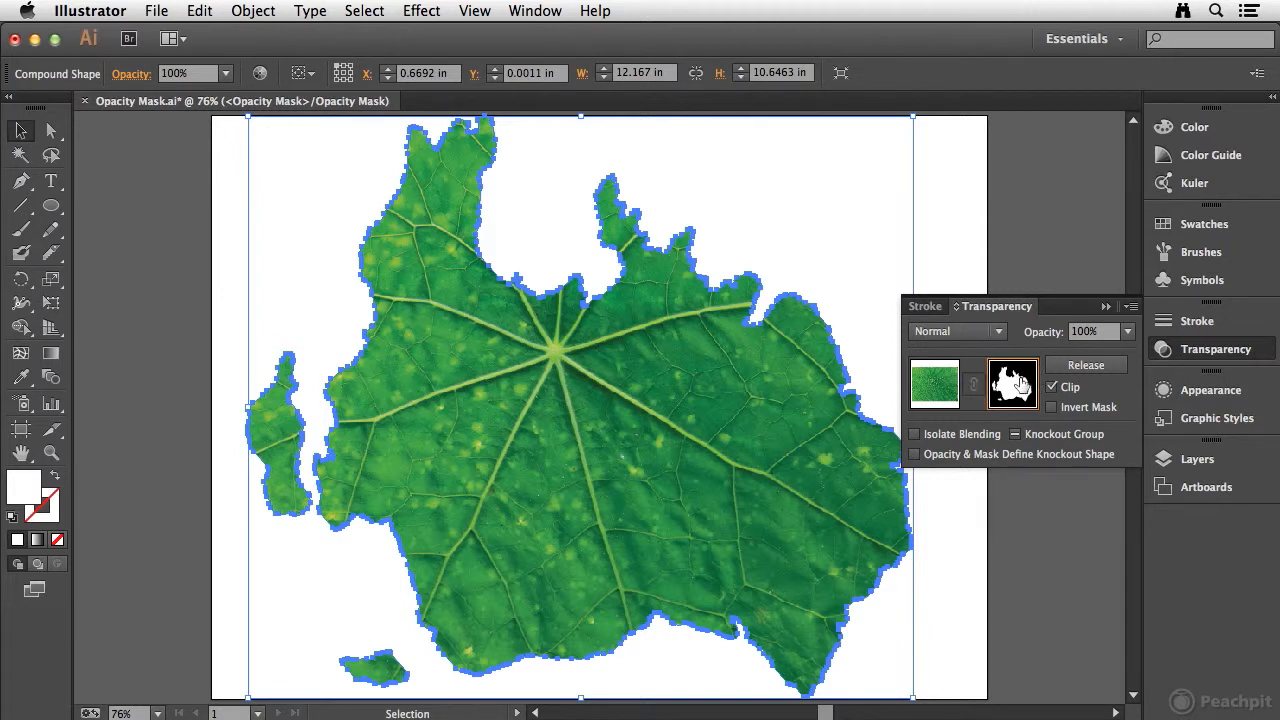
Step: Draw a freehand island with the Pencil in the mask, northeast of the large landmass, and stop editing the mask
click(51, 229)
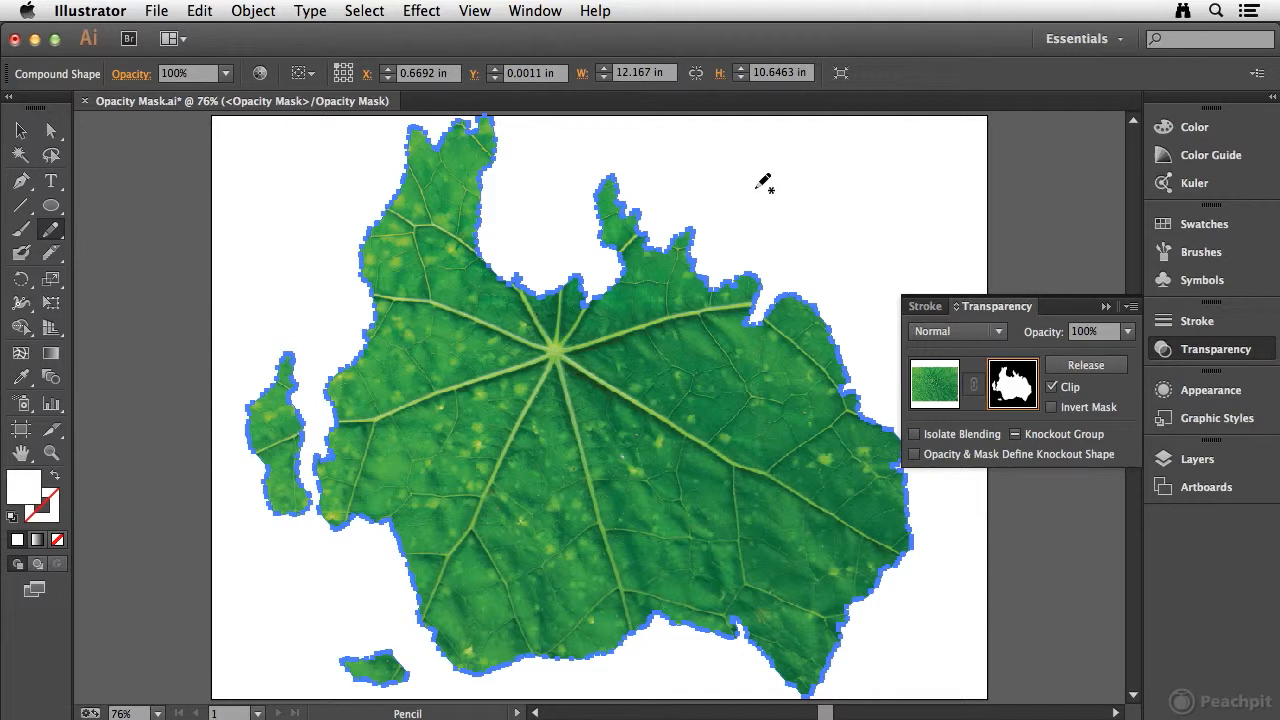
mouse_move(754, 208)
mouse_down()
mouse_move(777, 191)
mouse_move(854, 222)
mouse_move(877, 263)
mouse_move(866, 282)
mouse_move(841, 279)
mouse_move(838, 254)
mouse_move(756, 228)
mouse_move(745, 216)
mouse_move(763, 201)
mouse_up()
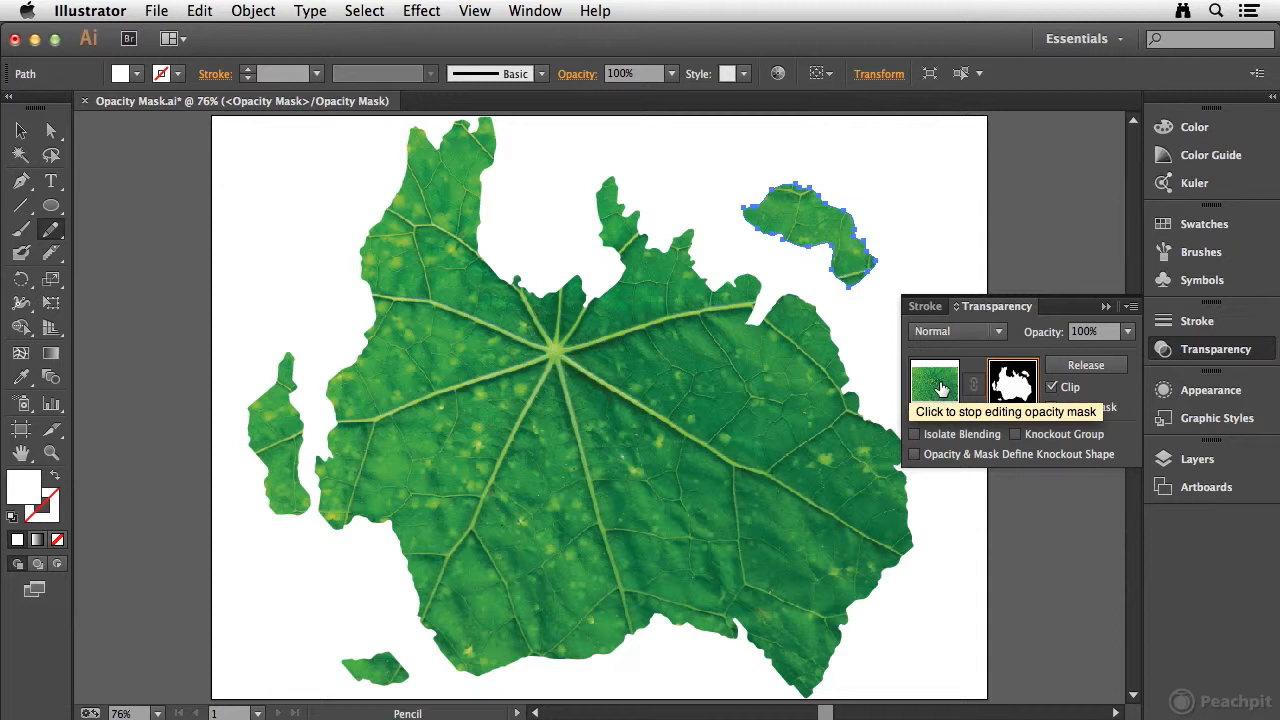
click(938, 386)
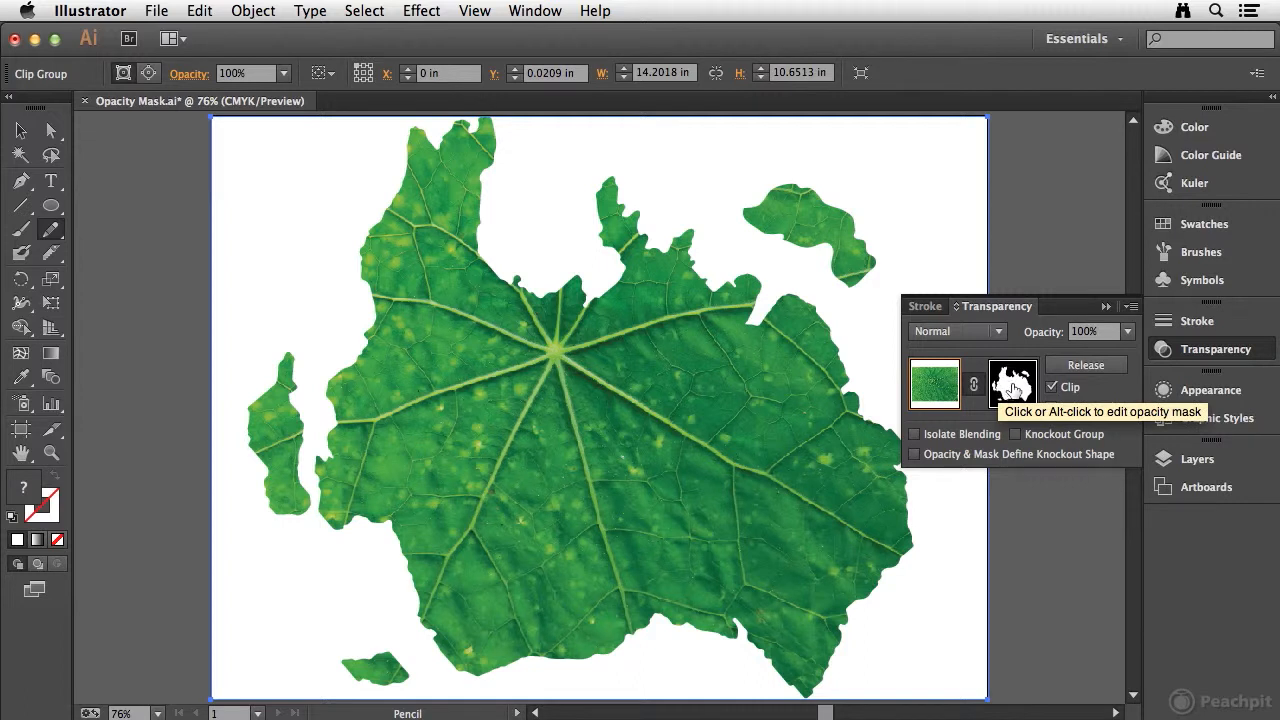
Step: Reopen the opacity mask for editing and directly select the outline of the large landmass
click(1012, 388)
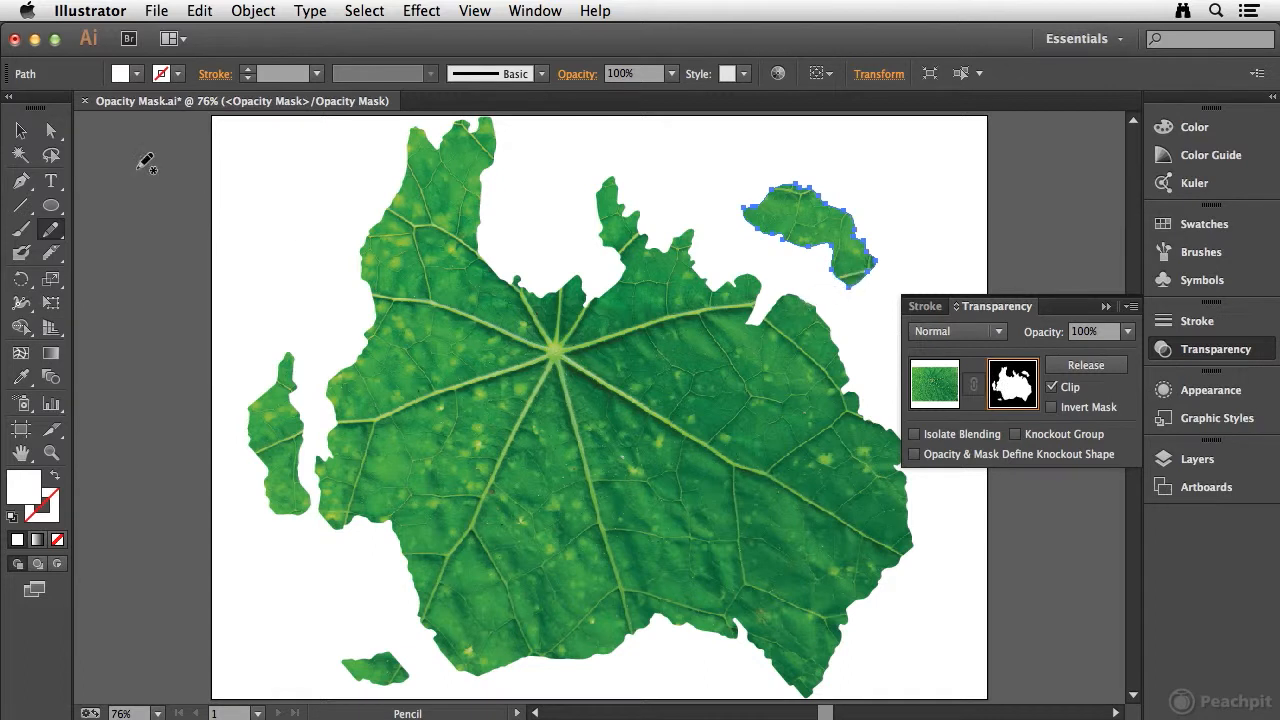
click(48, 136)
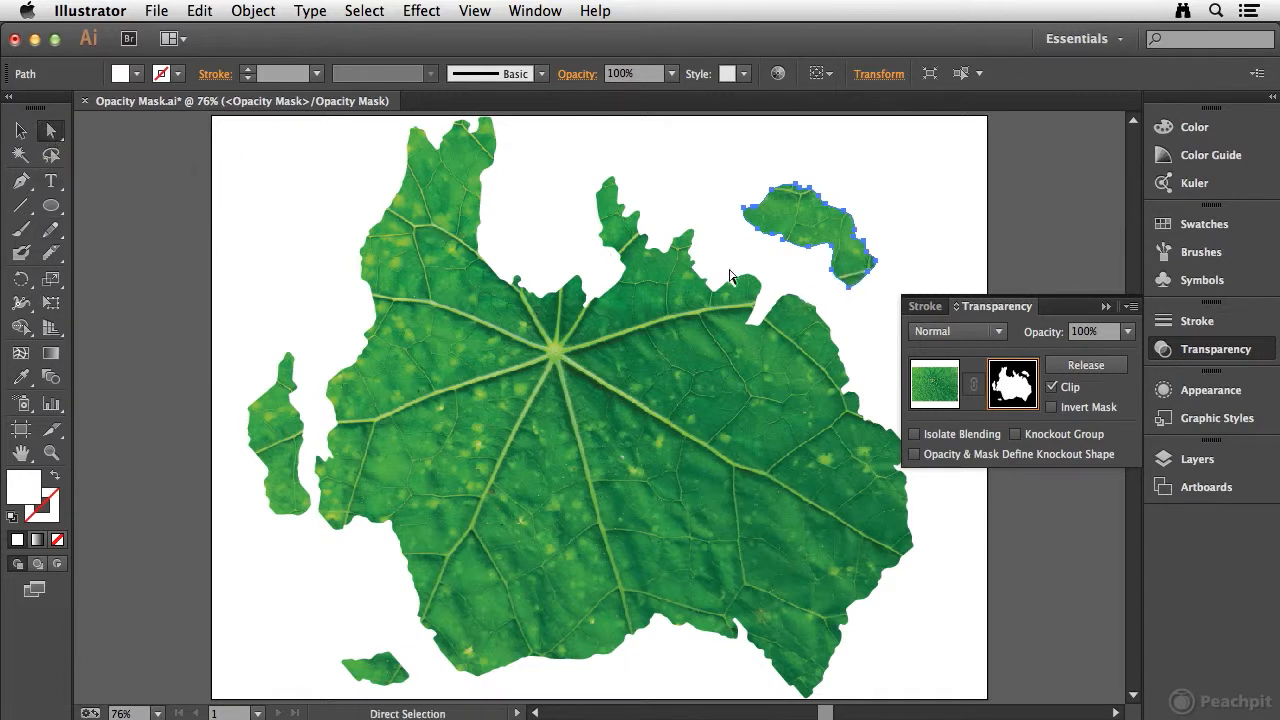
click(699, 283)
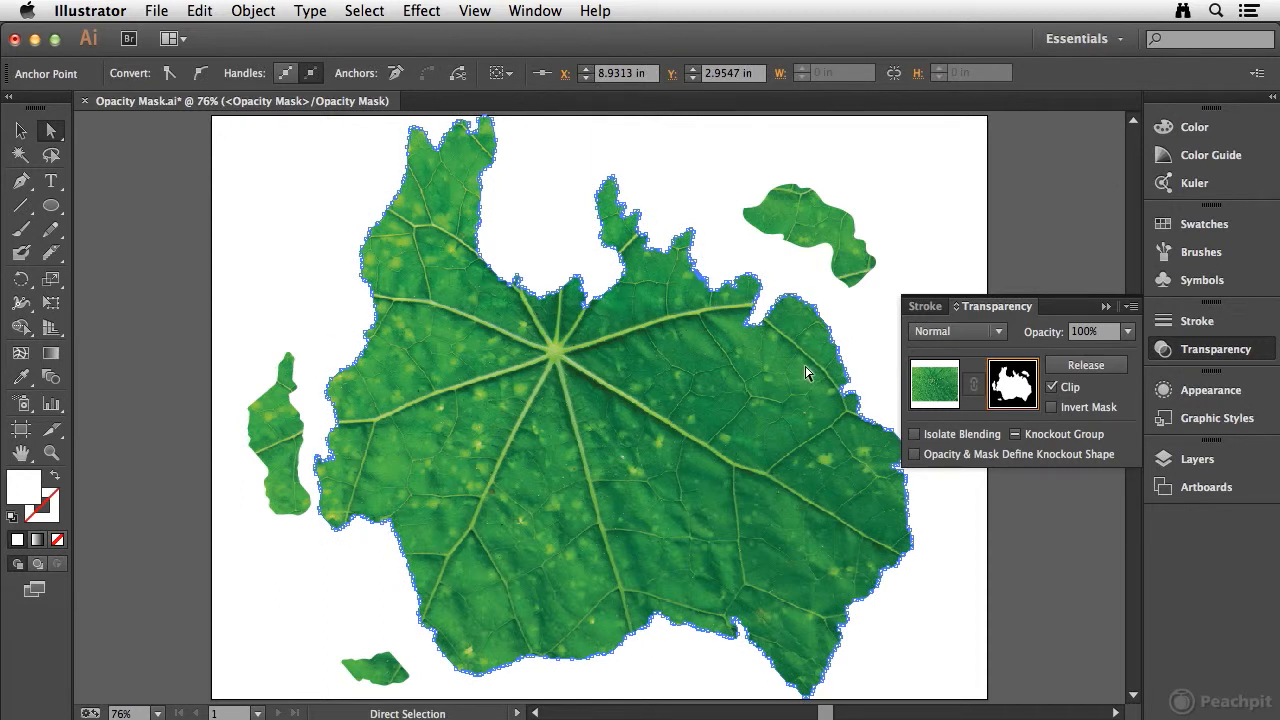
click(20, 130)
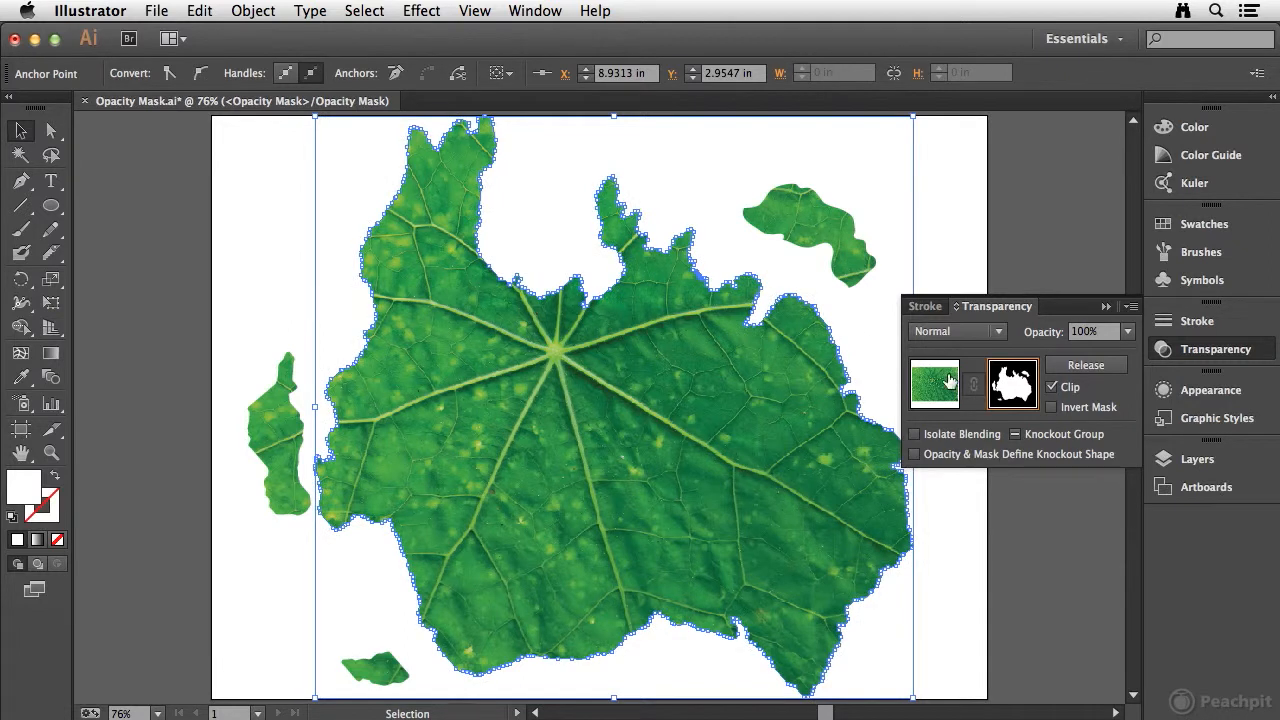
Step: Try 60% opacity on all the shapes in the mask, and set their opacity back to 100%
key(super+a)
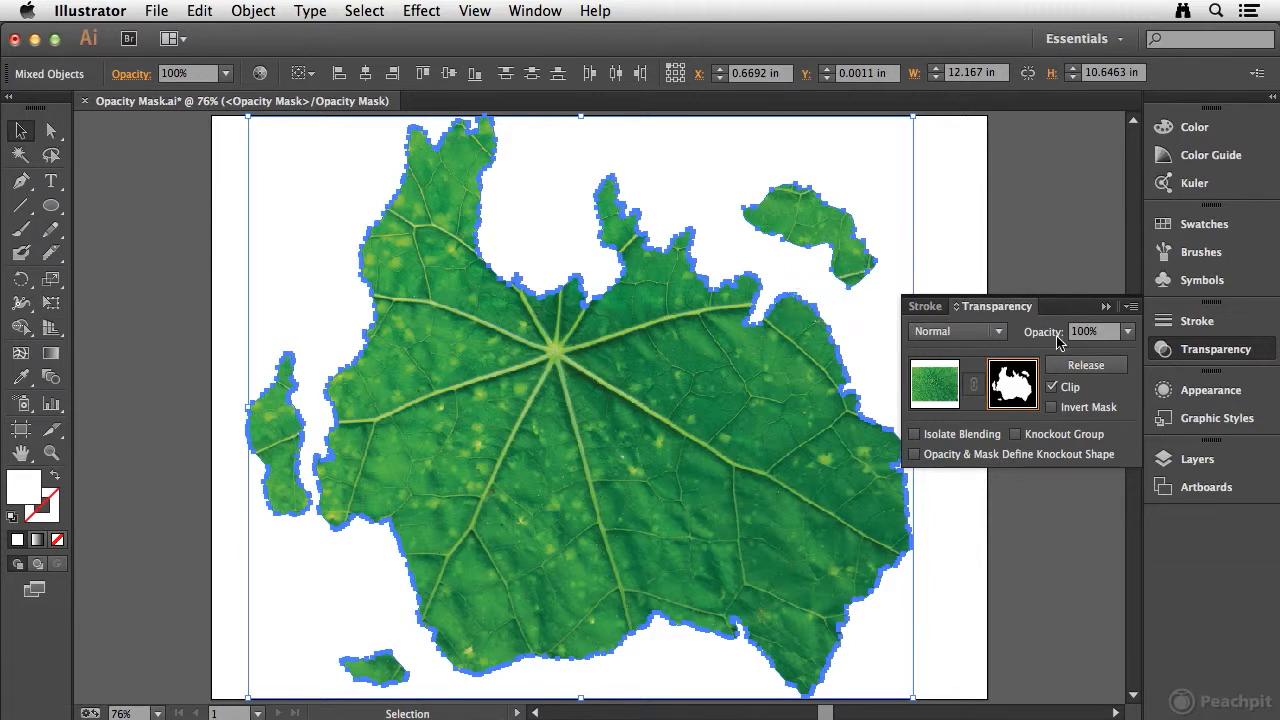
click(1127, 331)
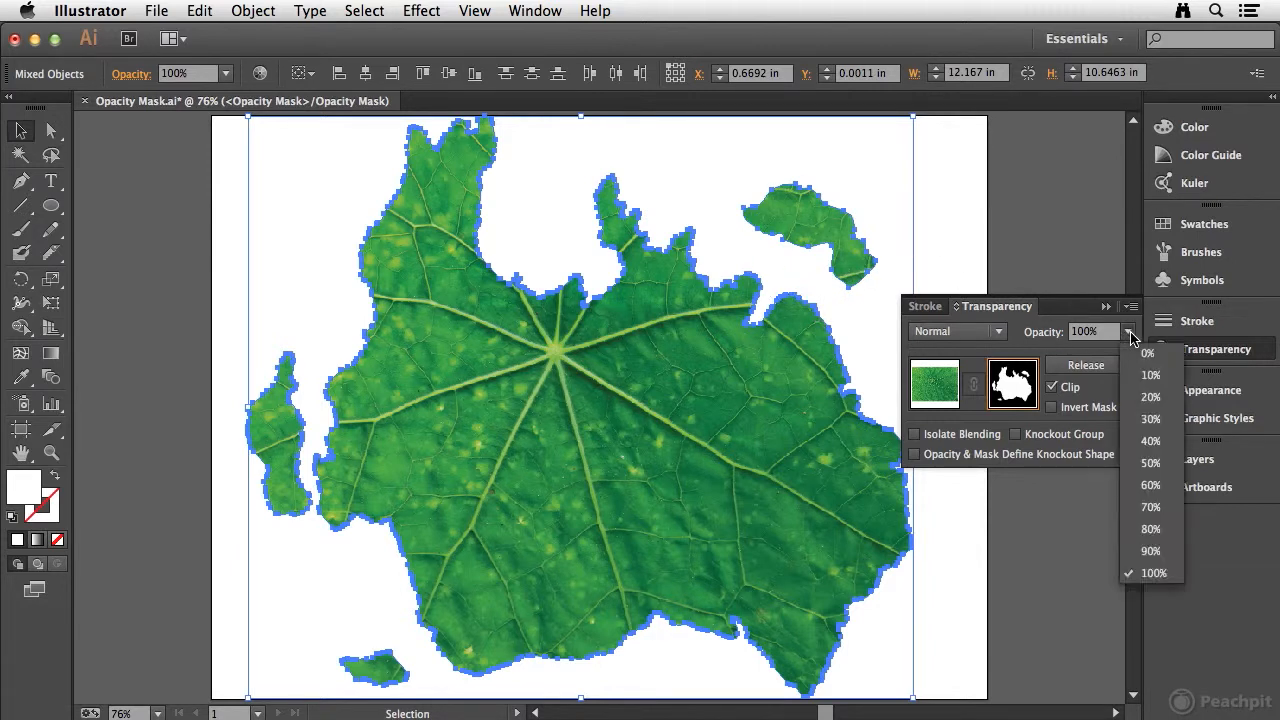
click(1152, 487)
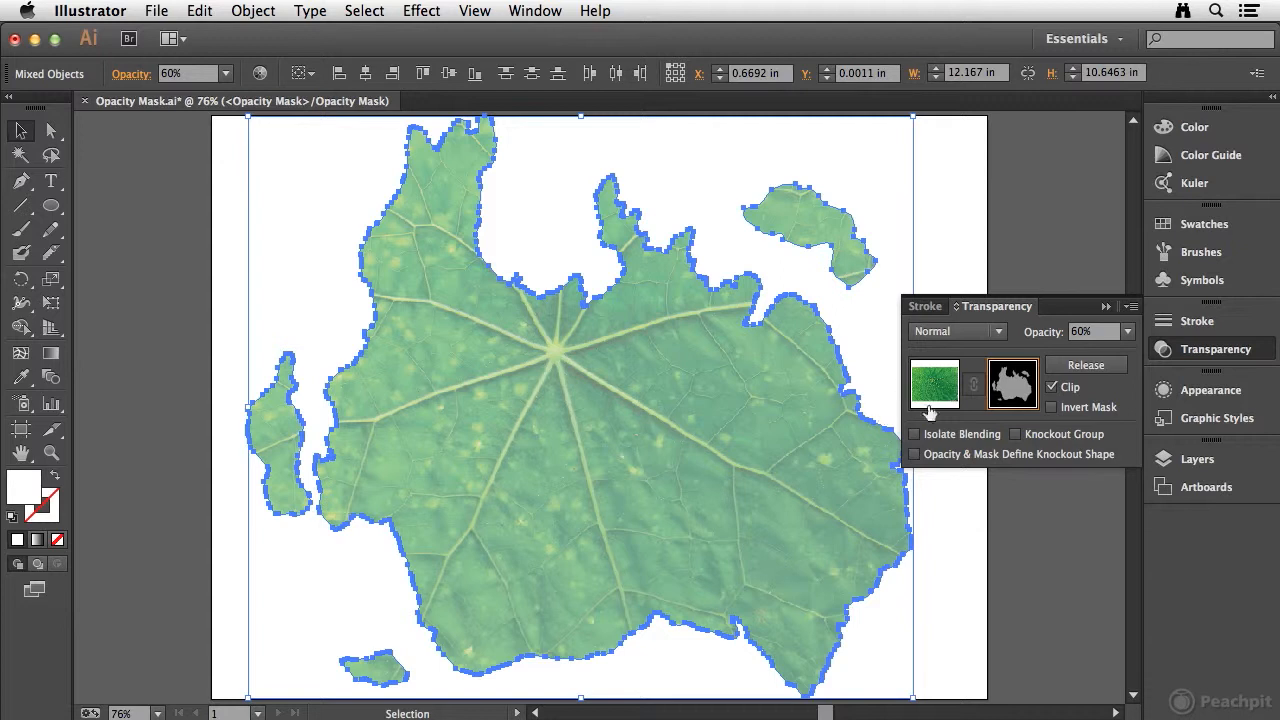
click(1021, 338)
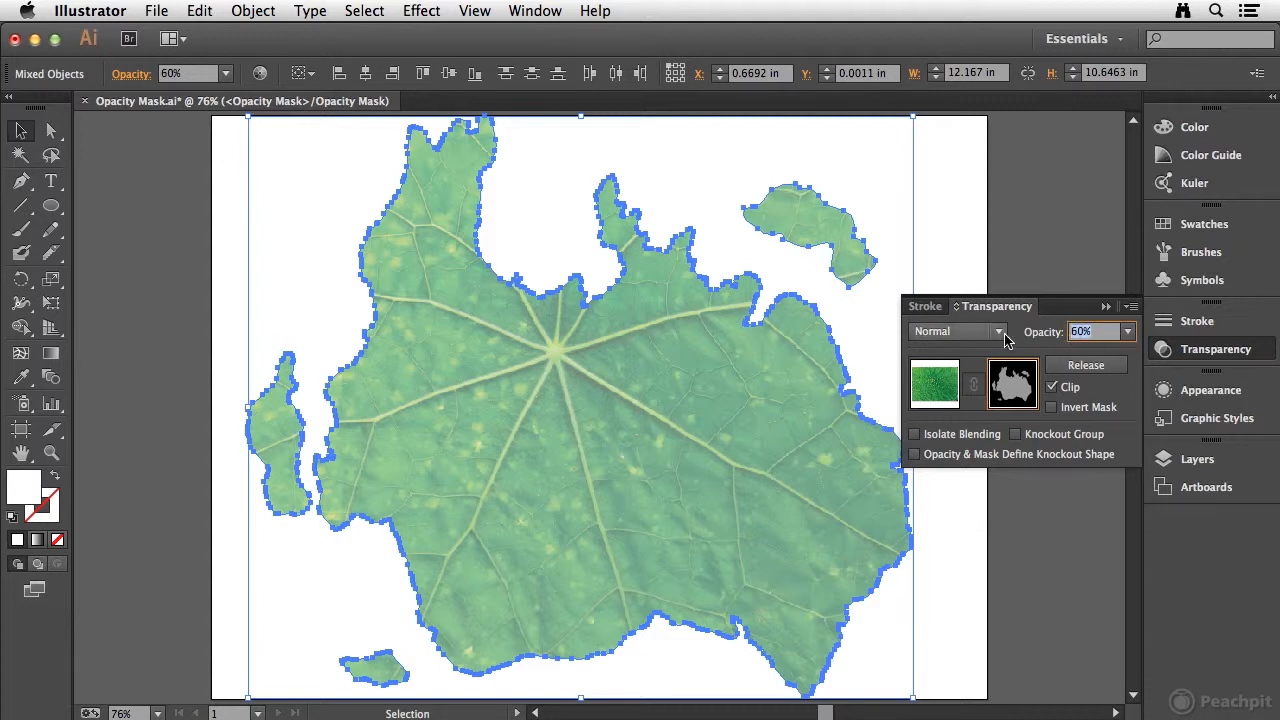
text(100)
key(Return)
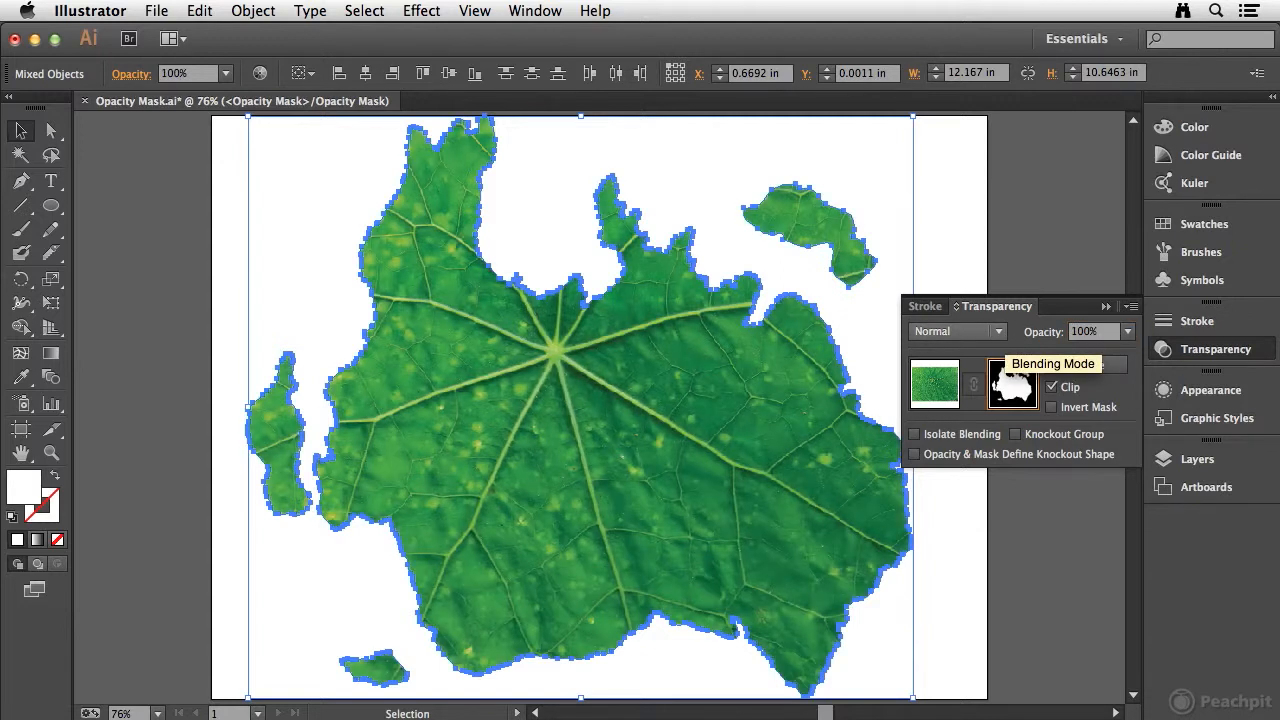
Step: Select only the compound map shape in the mask and return to editing the masked artwork
click(160, 420)
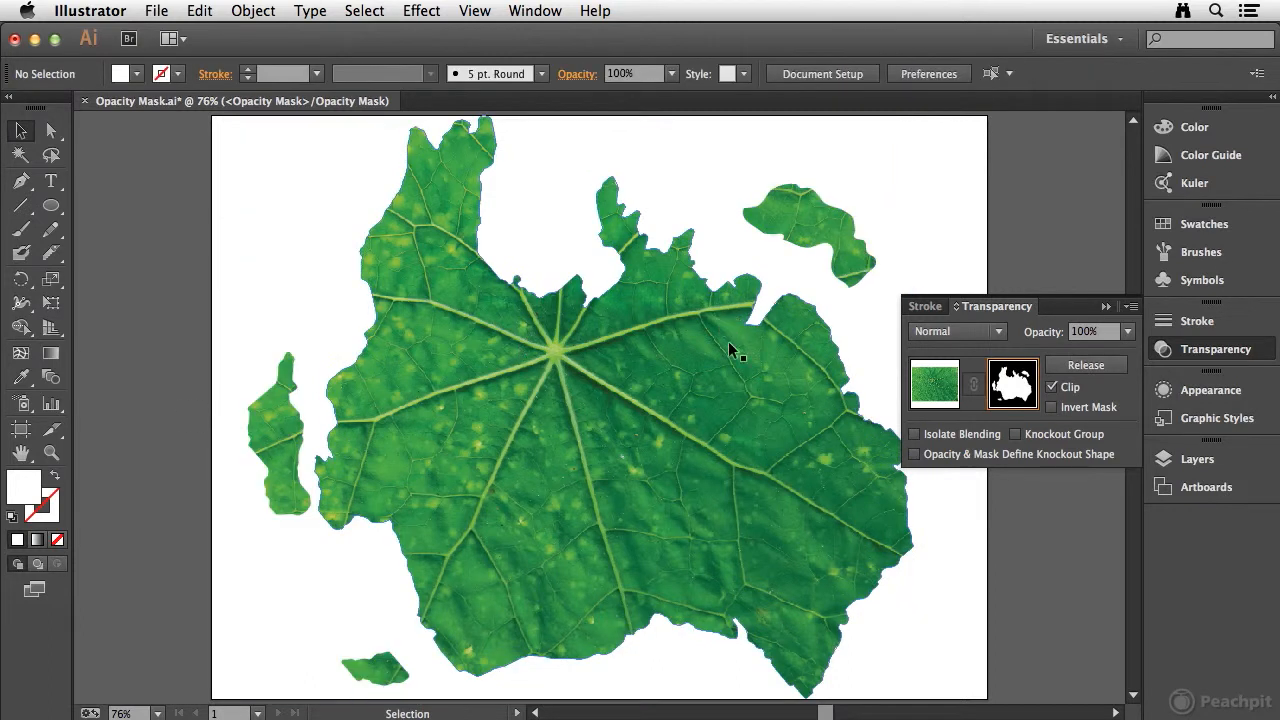
click(595, 388)
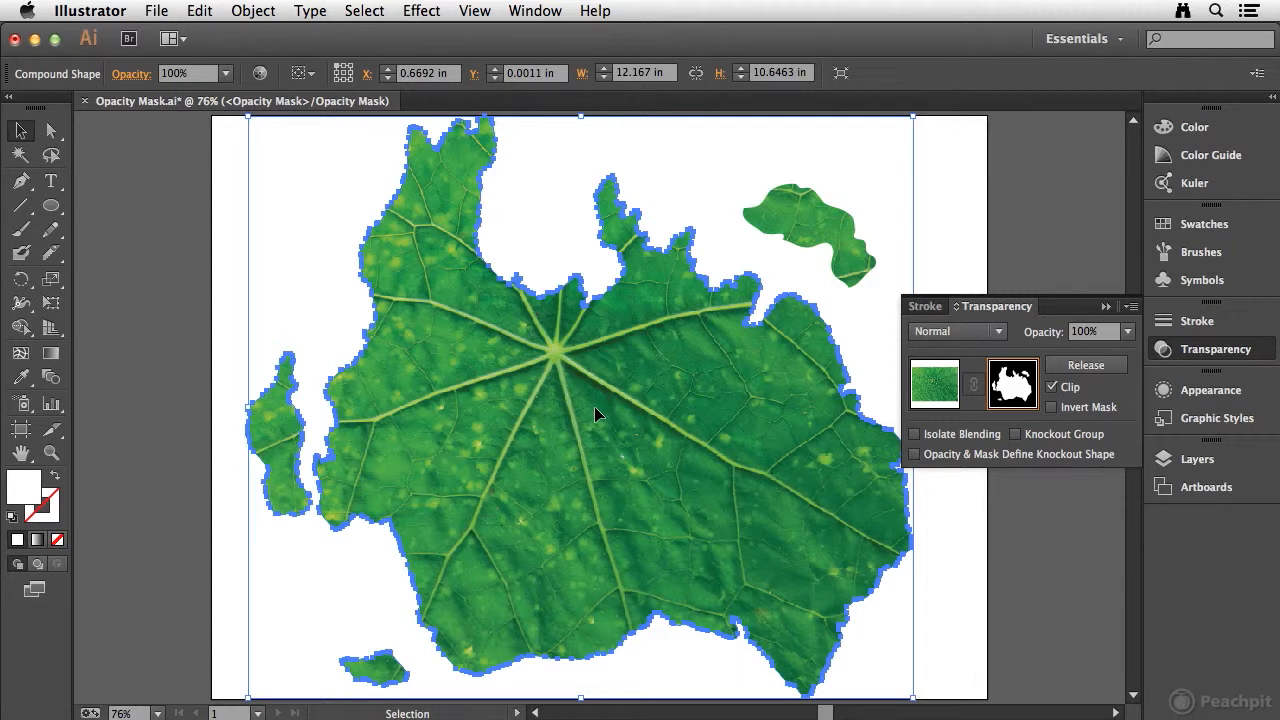
click(935, 387)
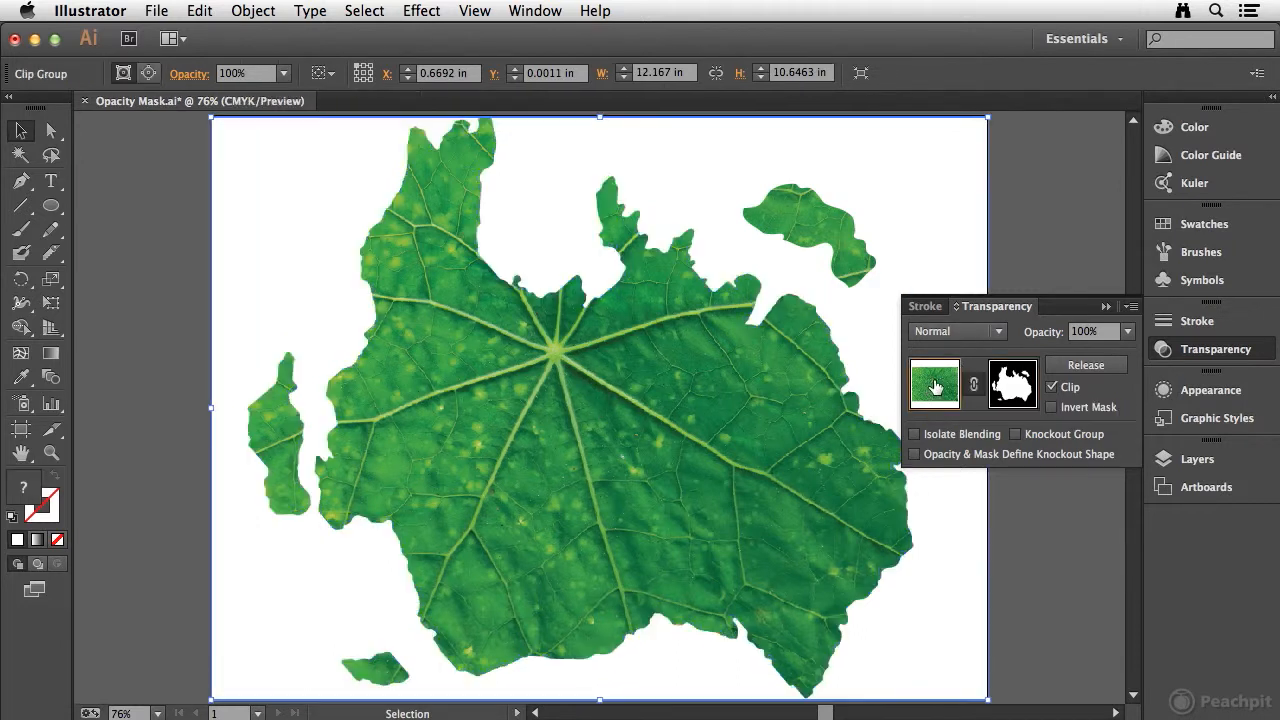
Step: Isolate the masked leaf image and draw a light green ellipse that covers the whole freehand island
double_click(689, 405)
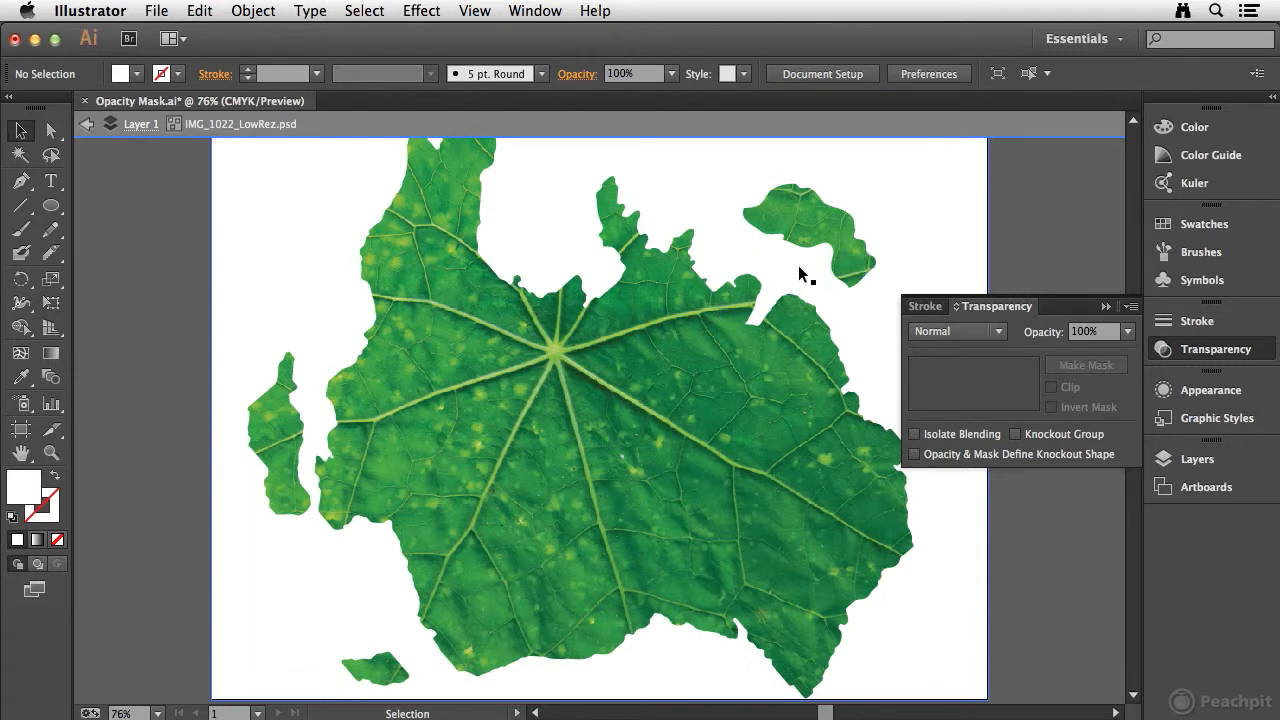
click(50, 208)
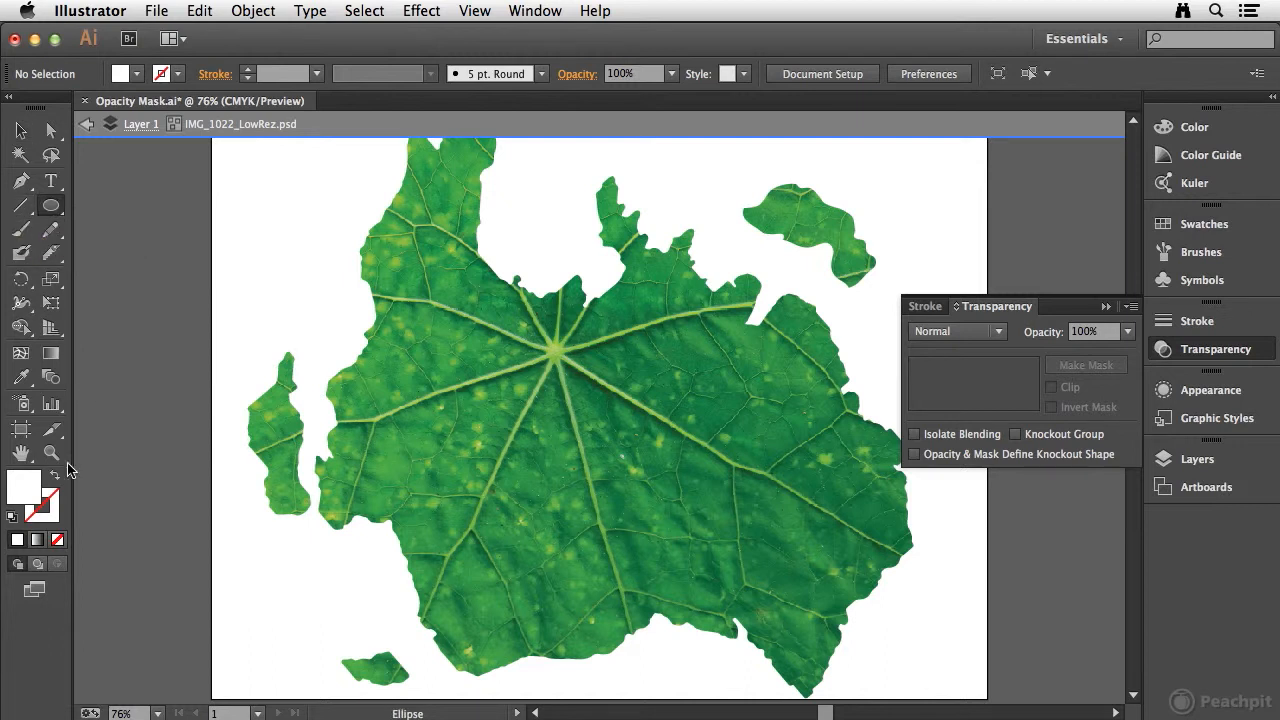
click(1205, 224)
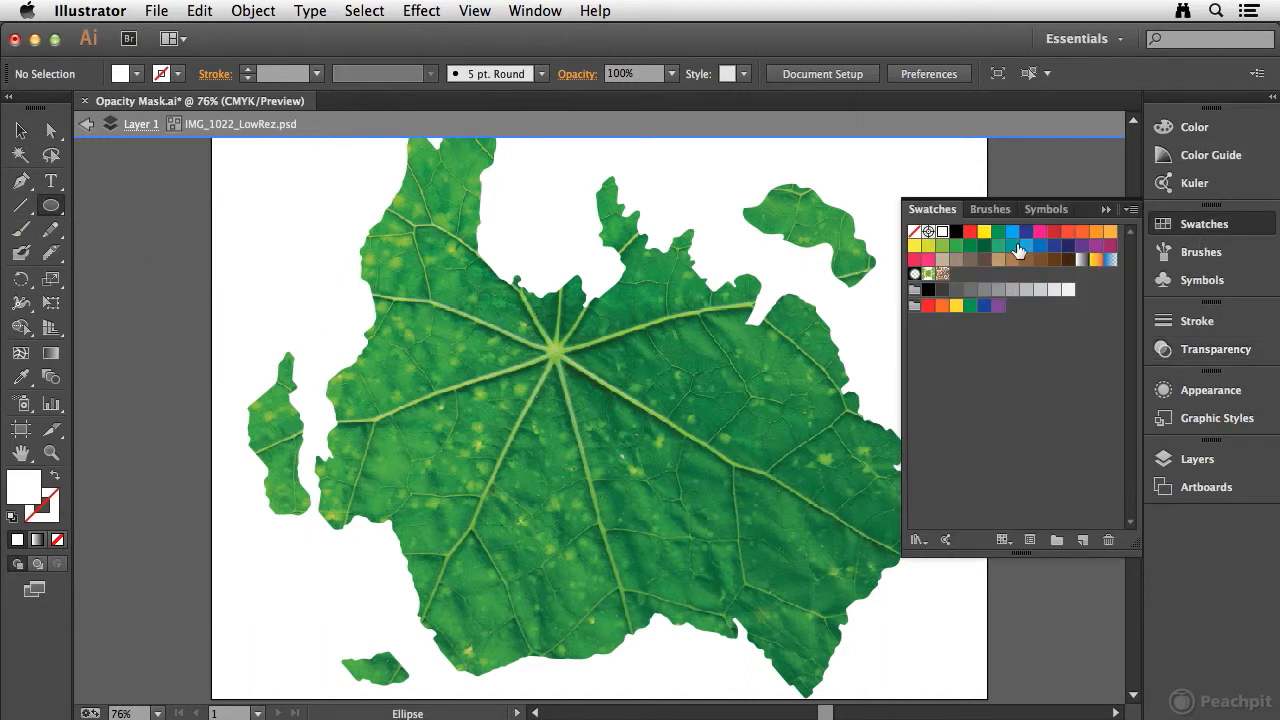
click(941, 246)
drag(736, 159, 908, 294)
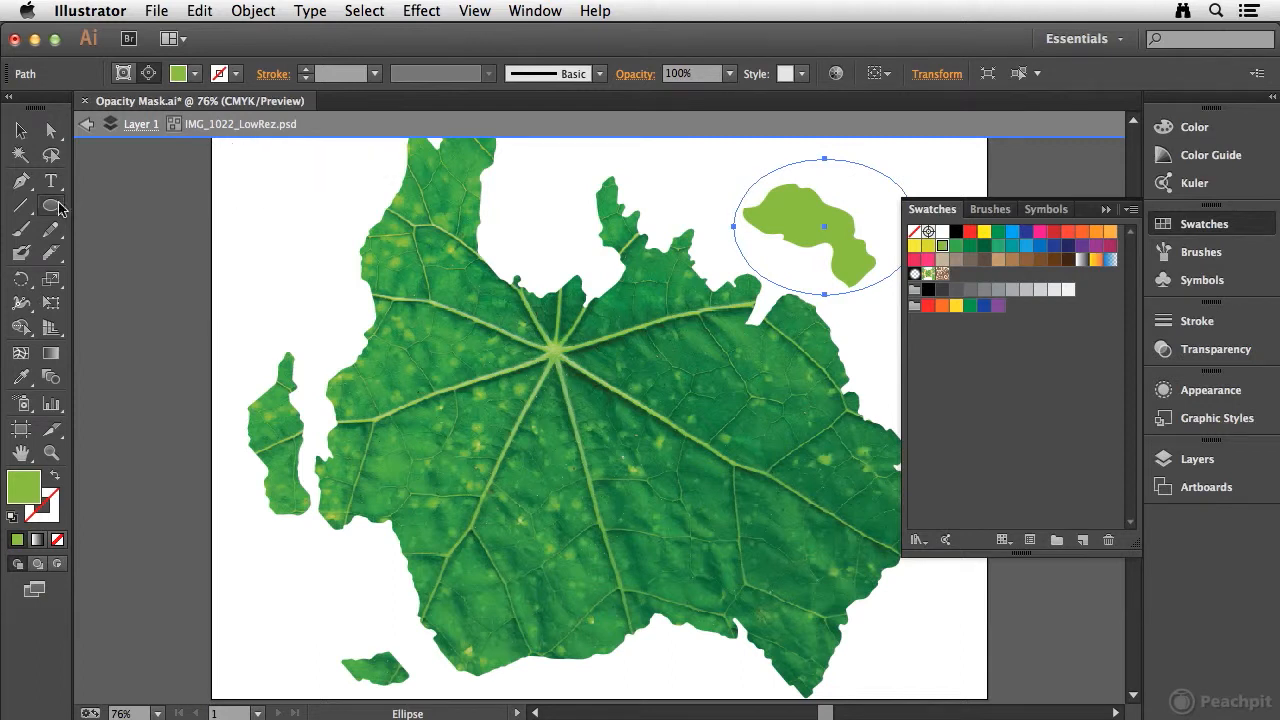
Step: Switch to the Selection tool and exit isolation mode back to the full document
click(21, 130)
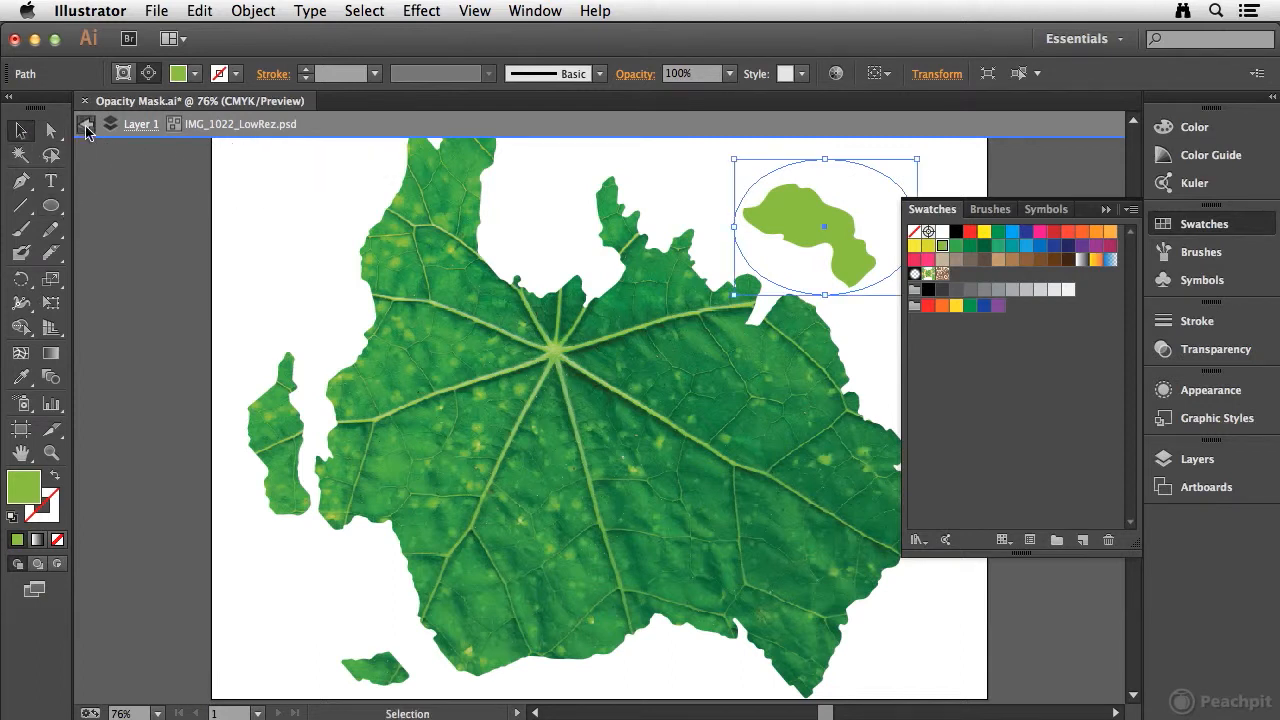
click(86, 123)
click(86, 123)
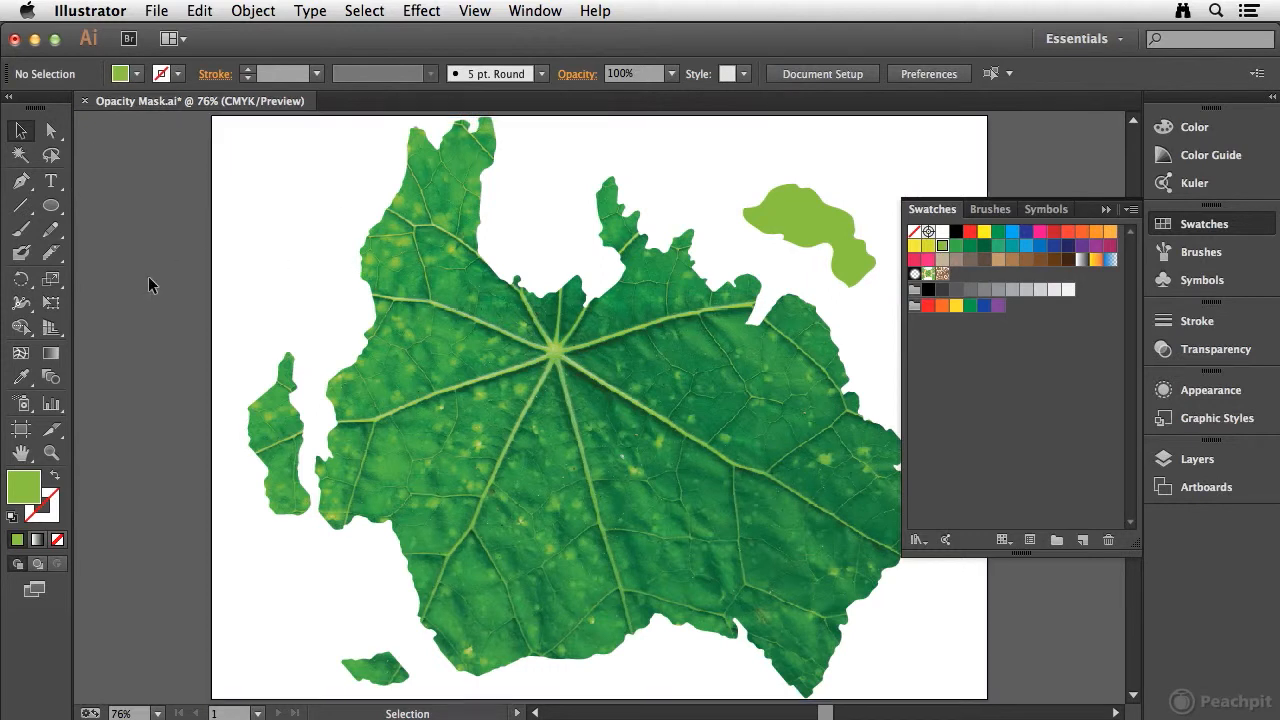
Step: Isolate the masked leaf image, delete the light green ellipse over the freehand island, and exit isolation mode
click(795, 220)
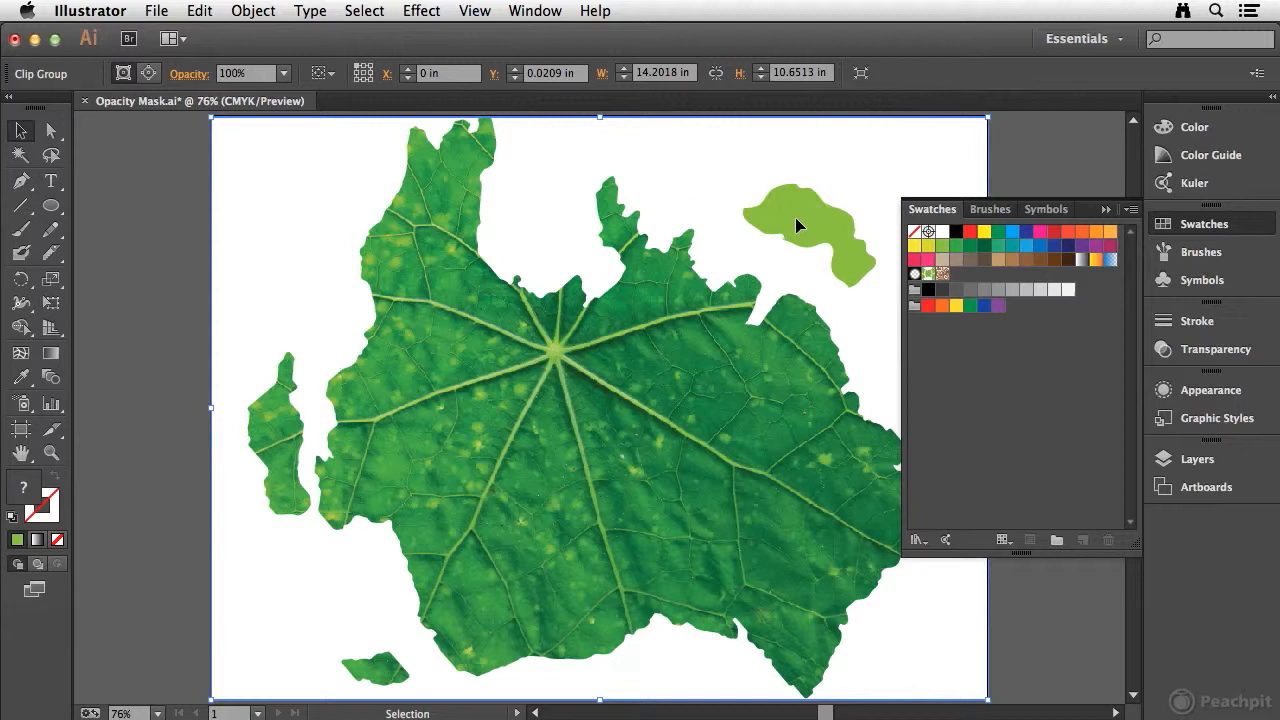
double_click(795, 217)
click(814, 213)
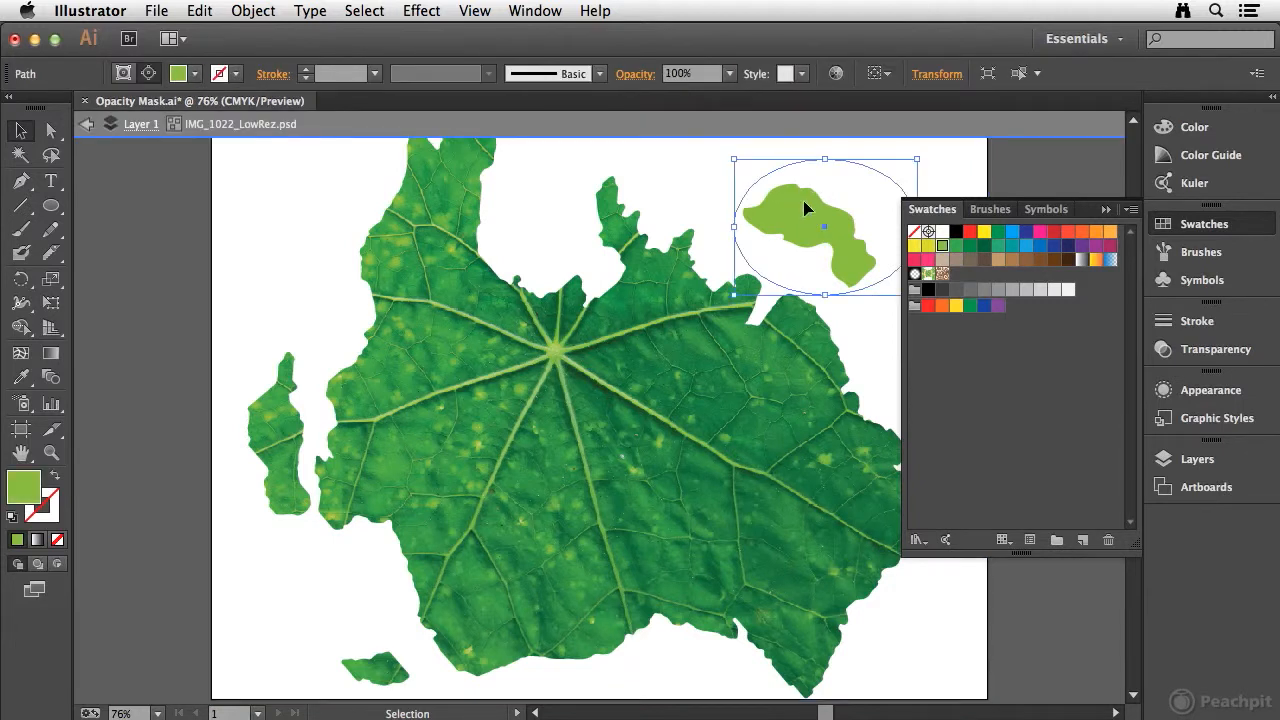
key(Delete)
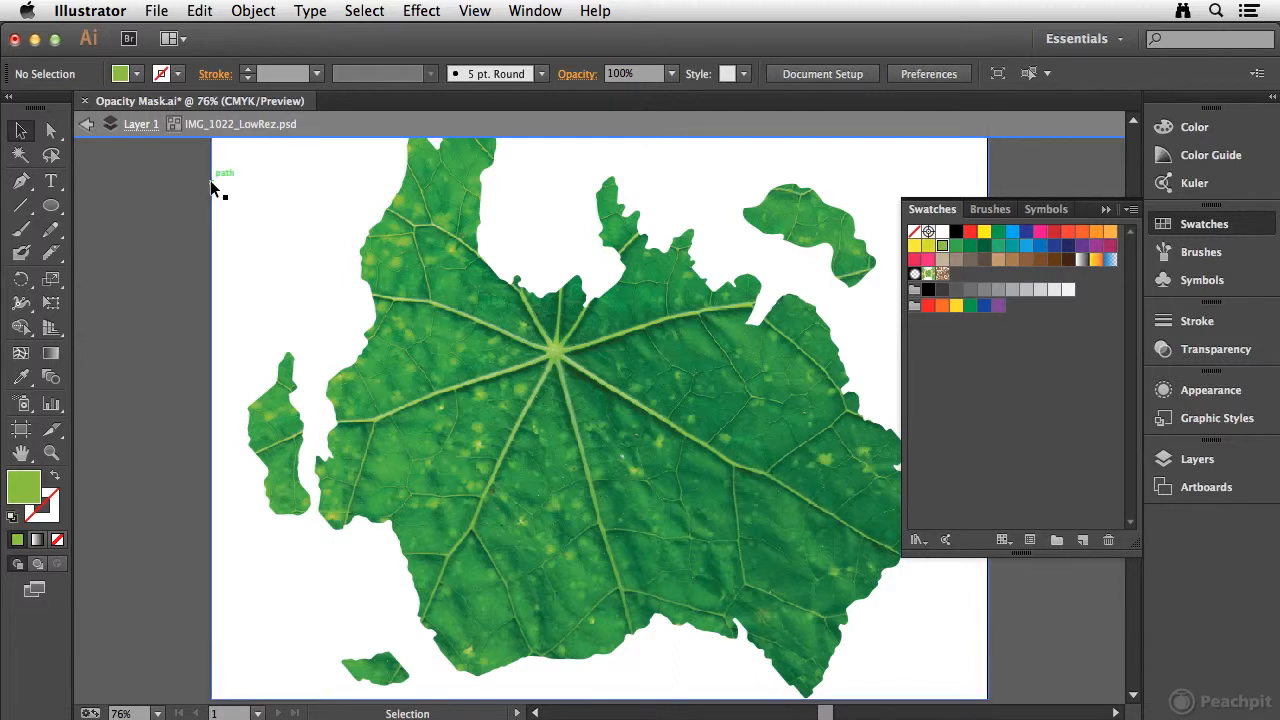
click(289, 262)
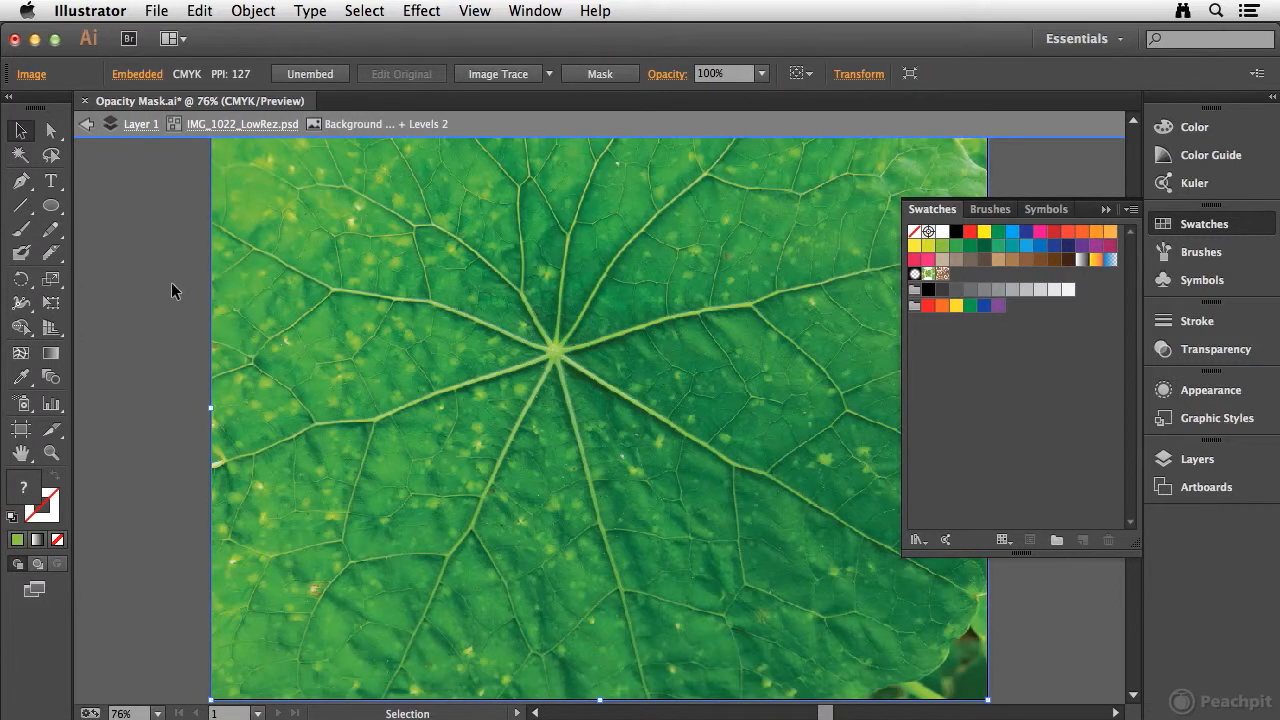
double_click(171, 282)
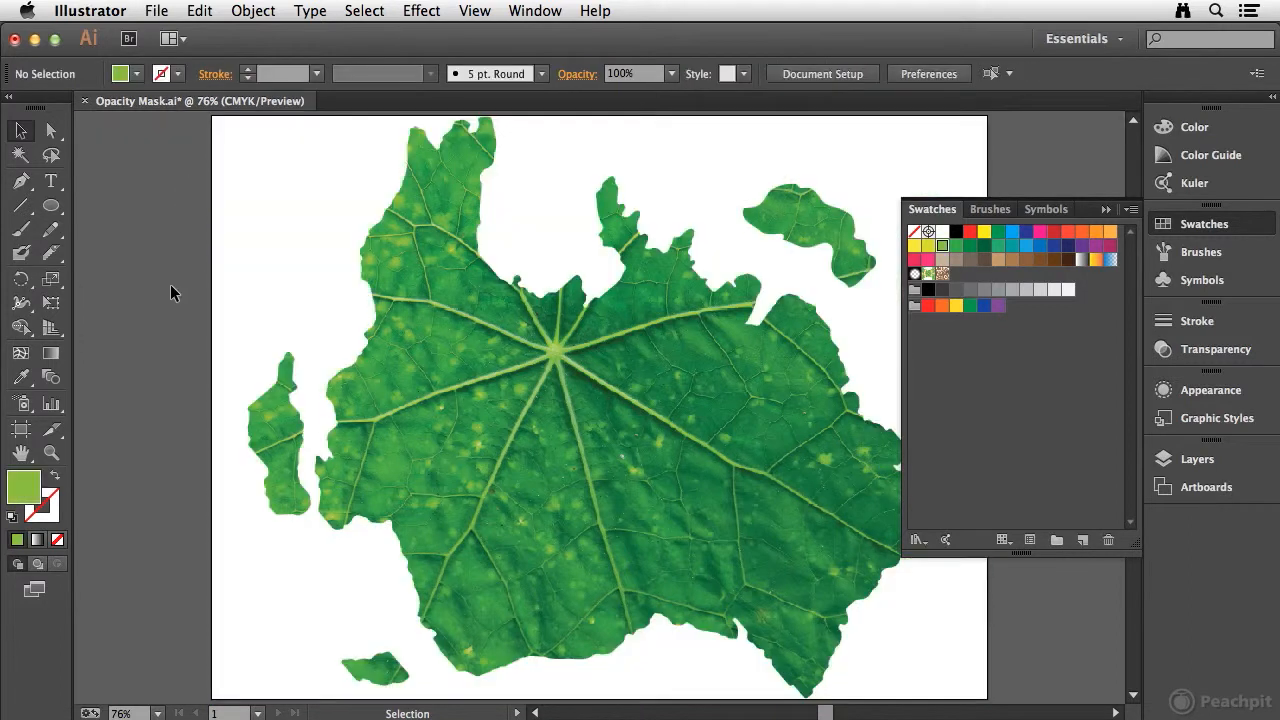
Step: Select the masked leaf artwork and examine its opacity mask thumbnails and its contents within Layer 1
click(1214, 349)
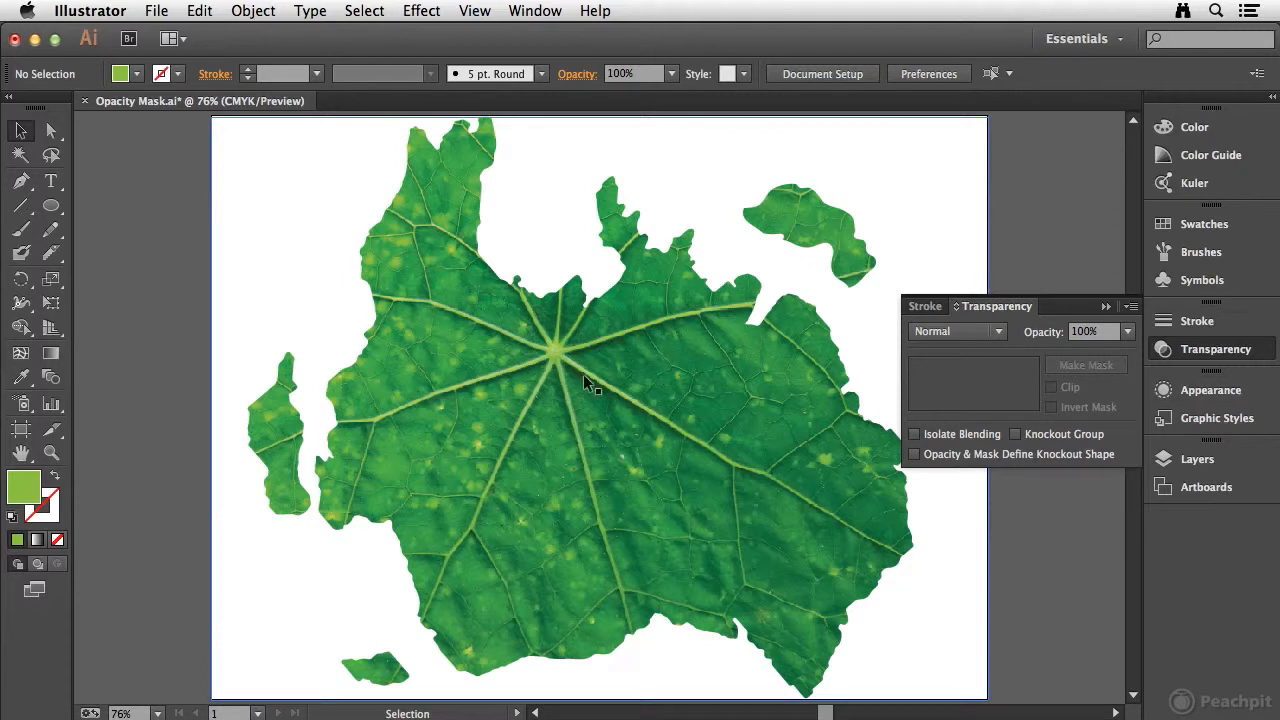
click(545, 386)
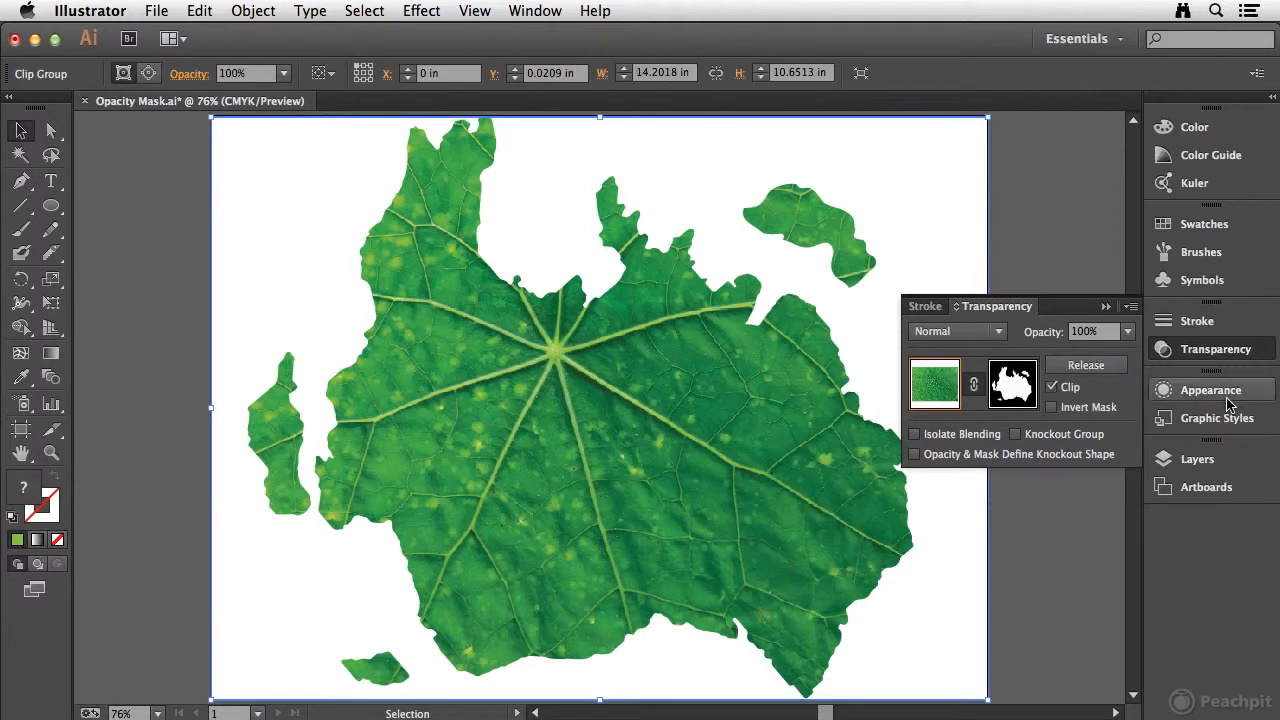
click(1210, 462)
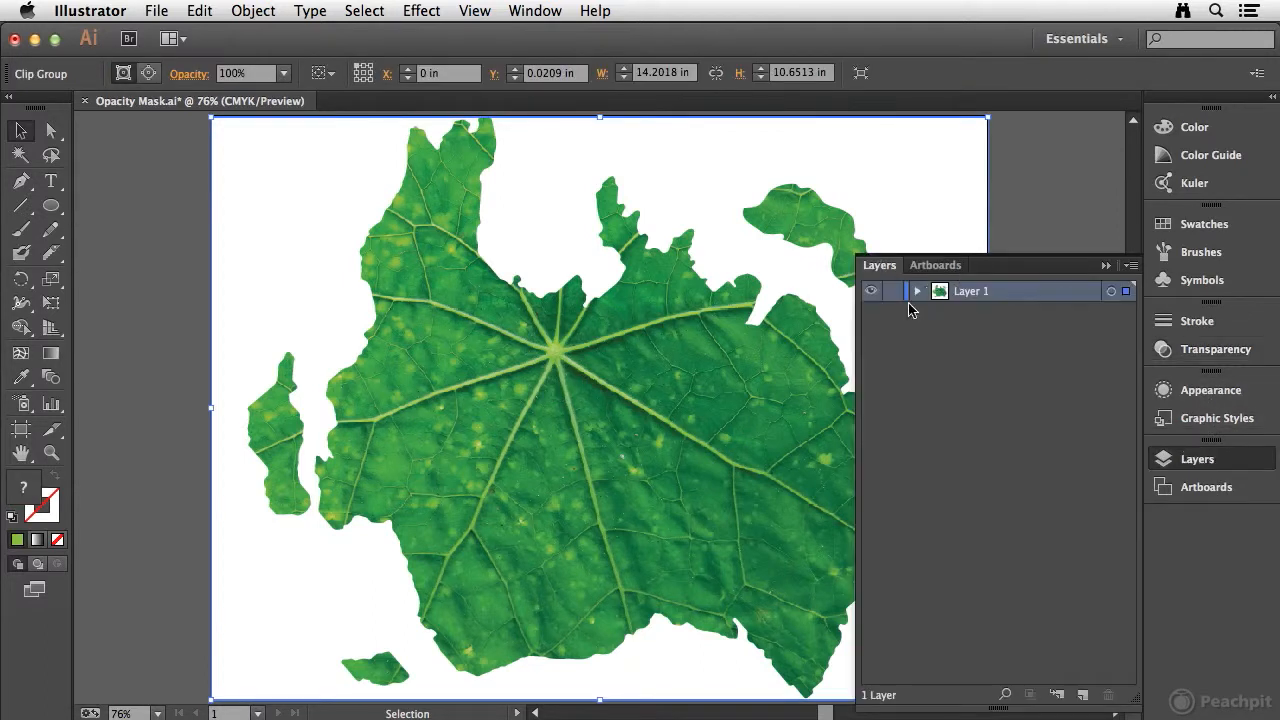
click(918, 292)
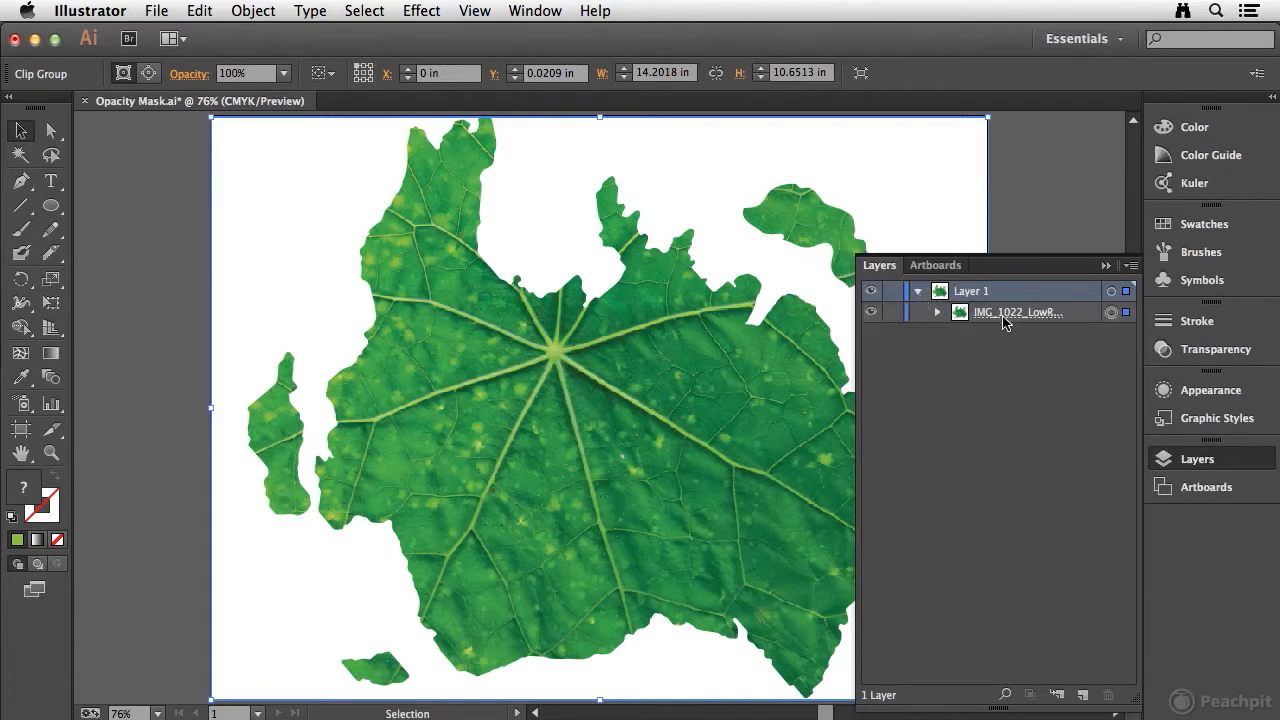
click(938, 313)
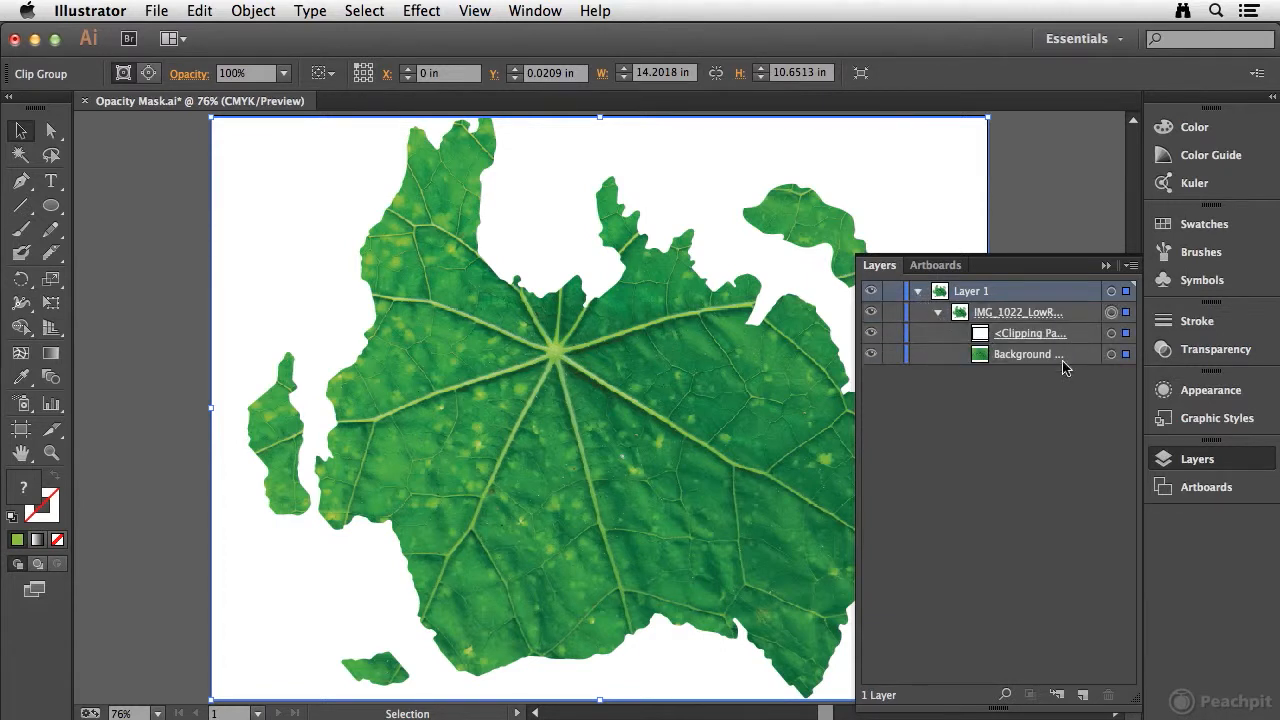
click(938, 312)
Step: Try inverting the opacity mask, turn the inversion back off, and review the further opacity mask options
click(1230, 346)
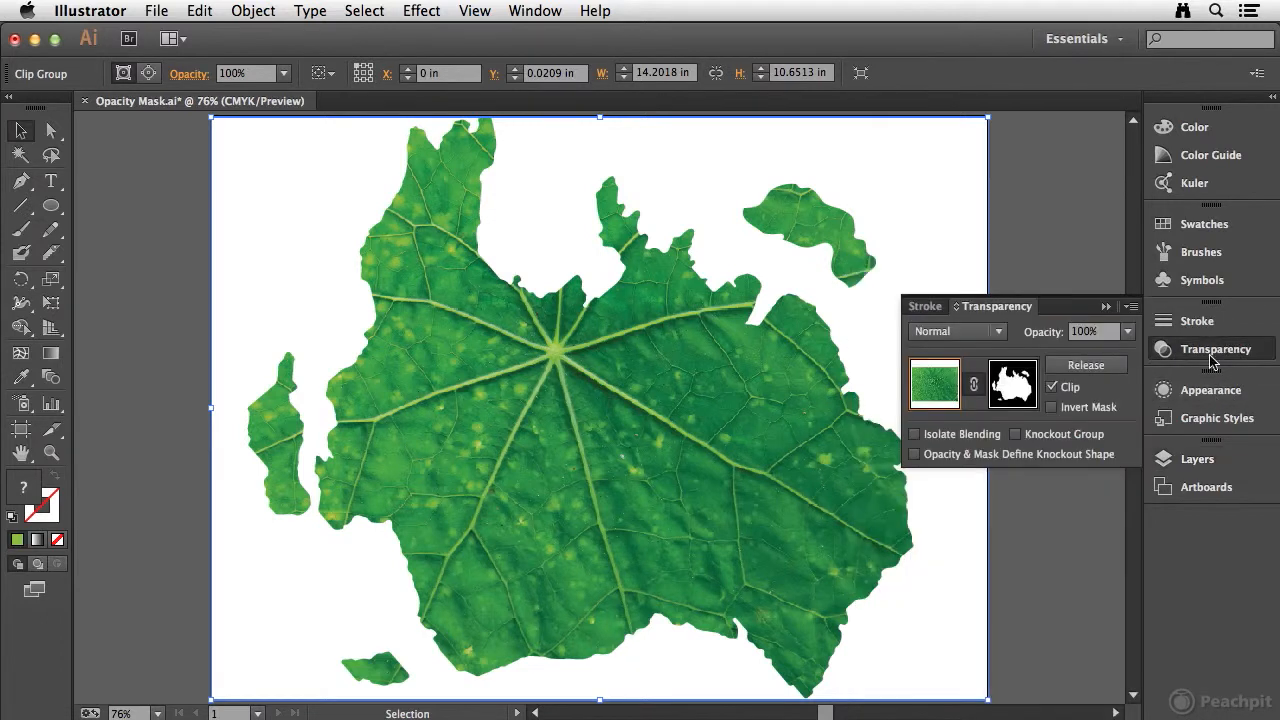
click(1052, 408)
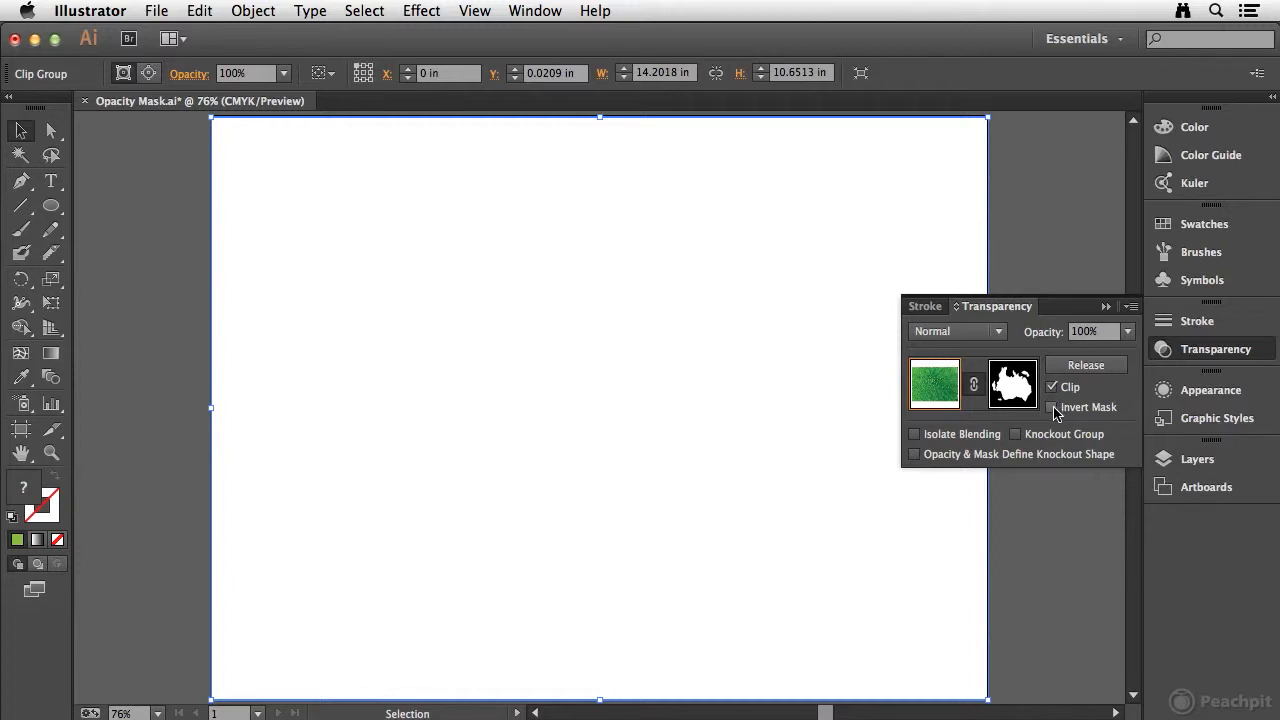
click(1052, 408)
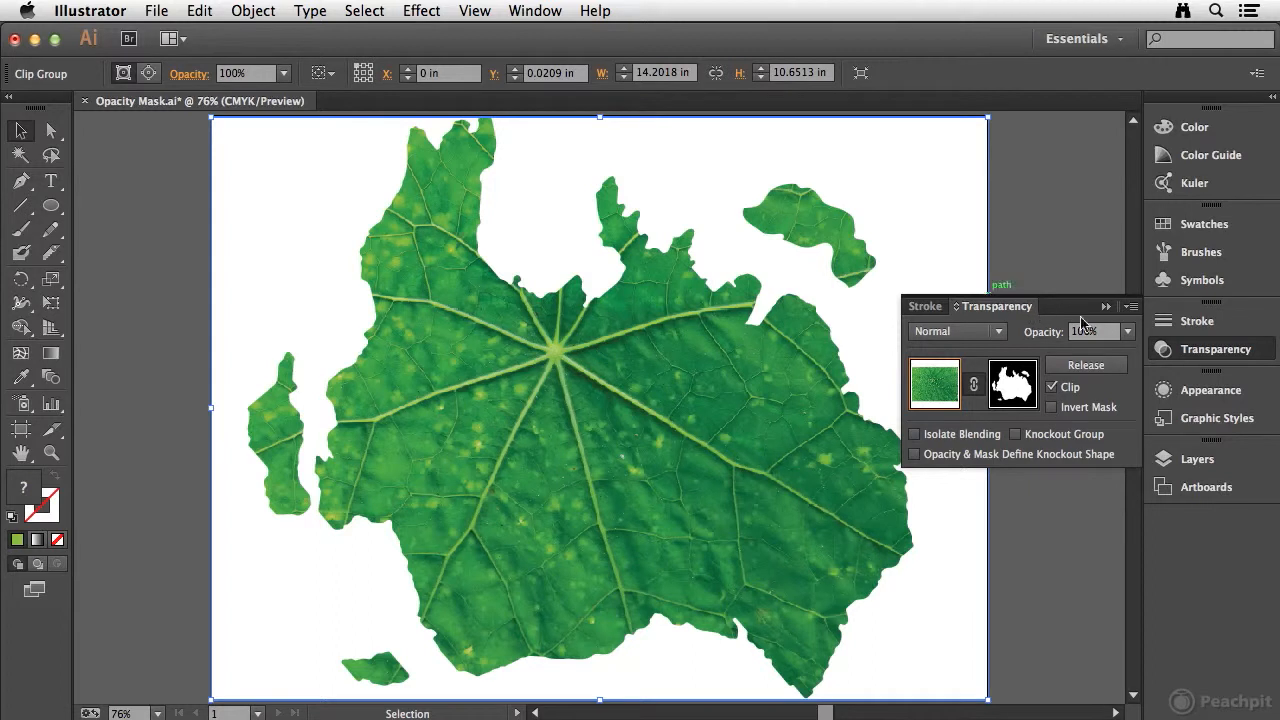
click(1131, 306)
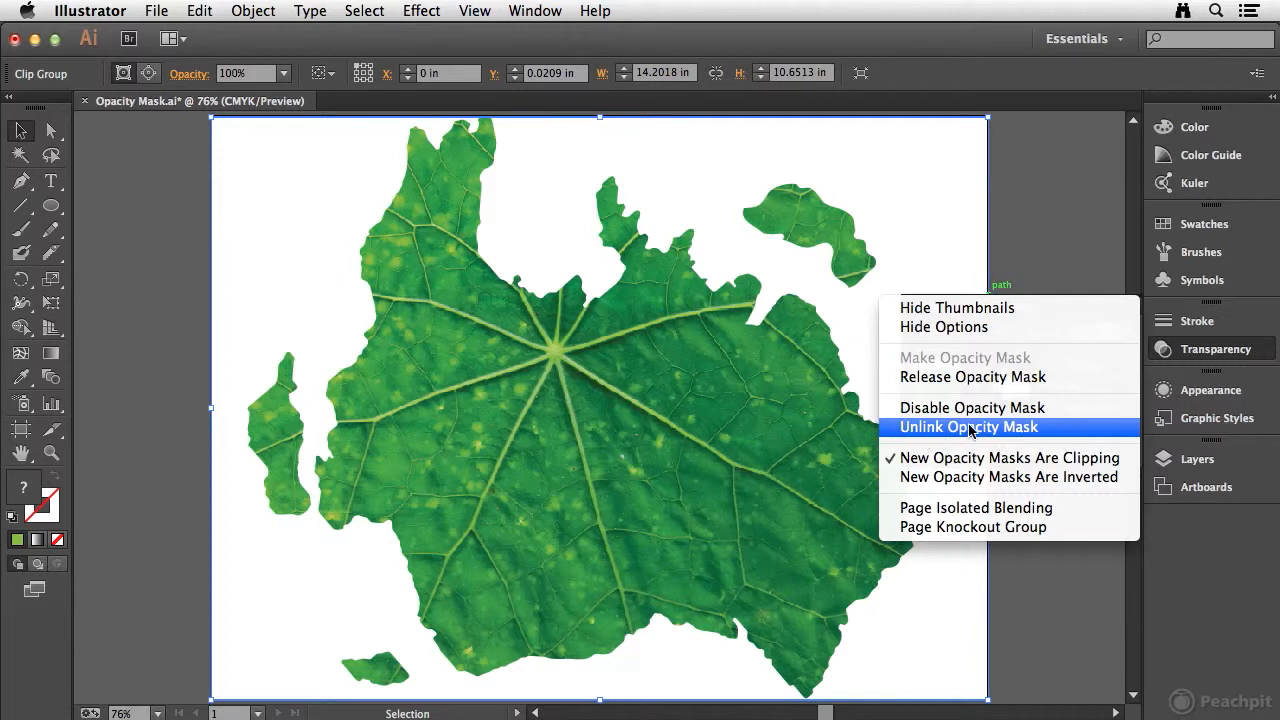
click(1205, 349)
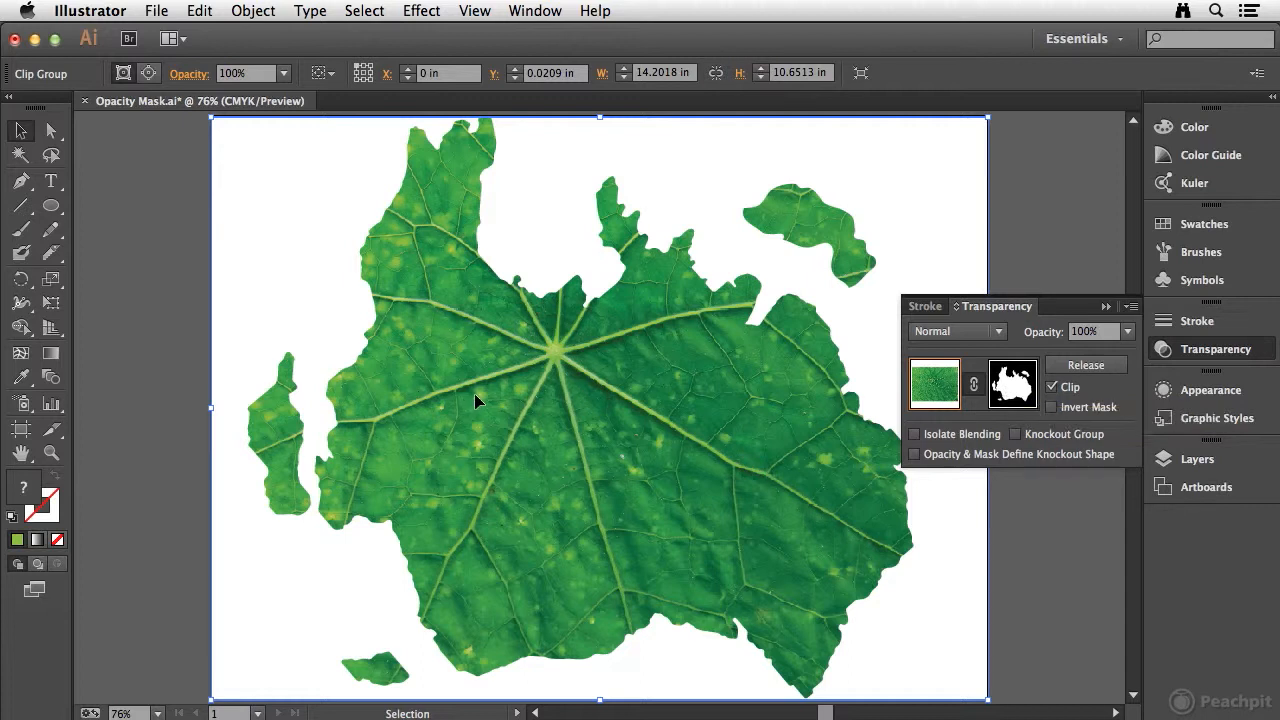
Step: Try moving the leaf artwork together with its linked mask, and undo both moves
drag(469, 396, 529, 395)
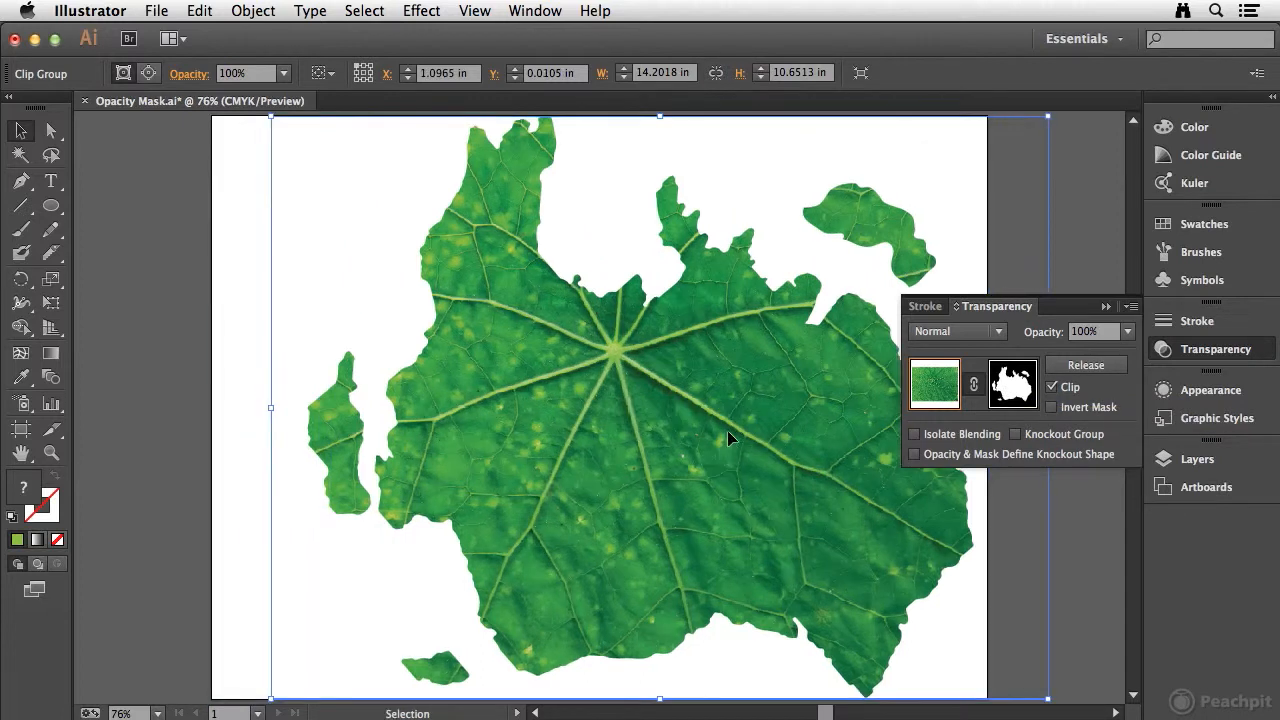
drag(792, 420, 862, 374)
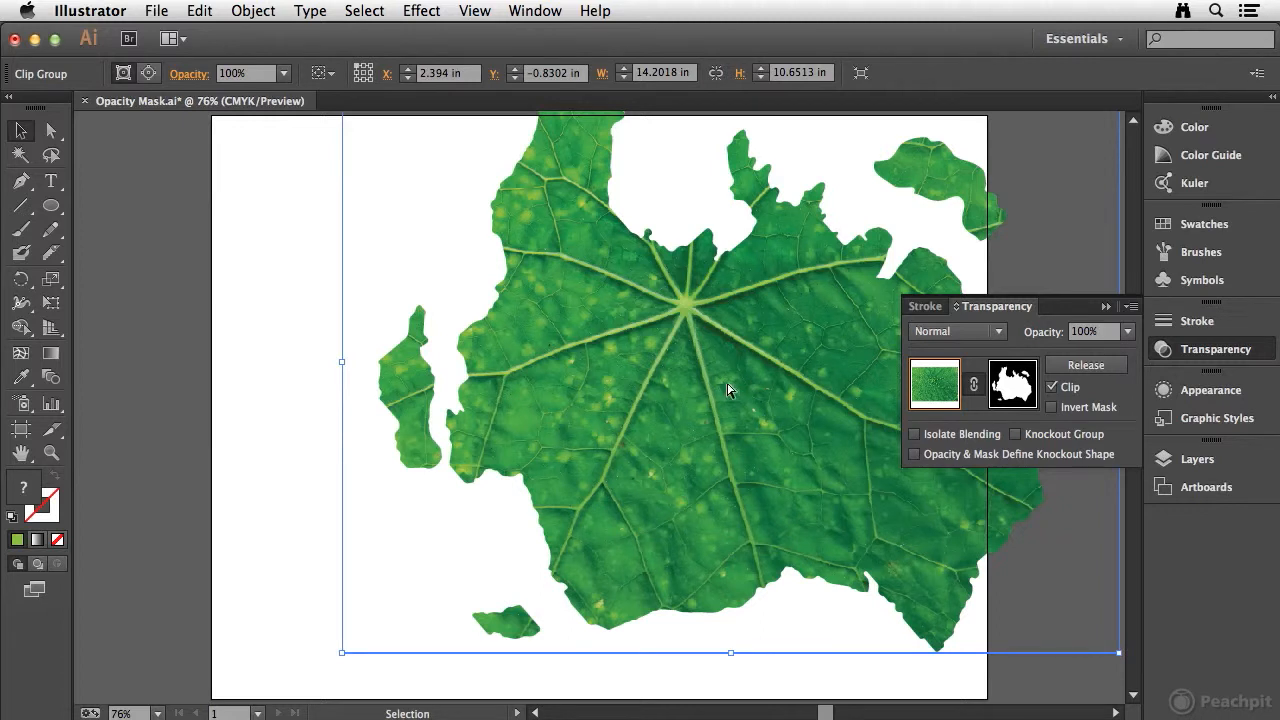
key(super+z)
key(super+z)
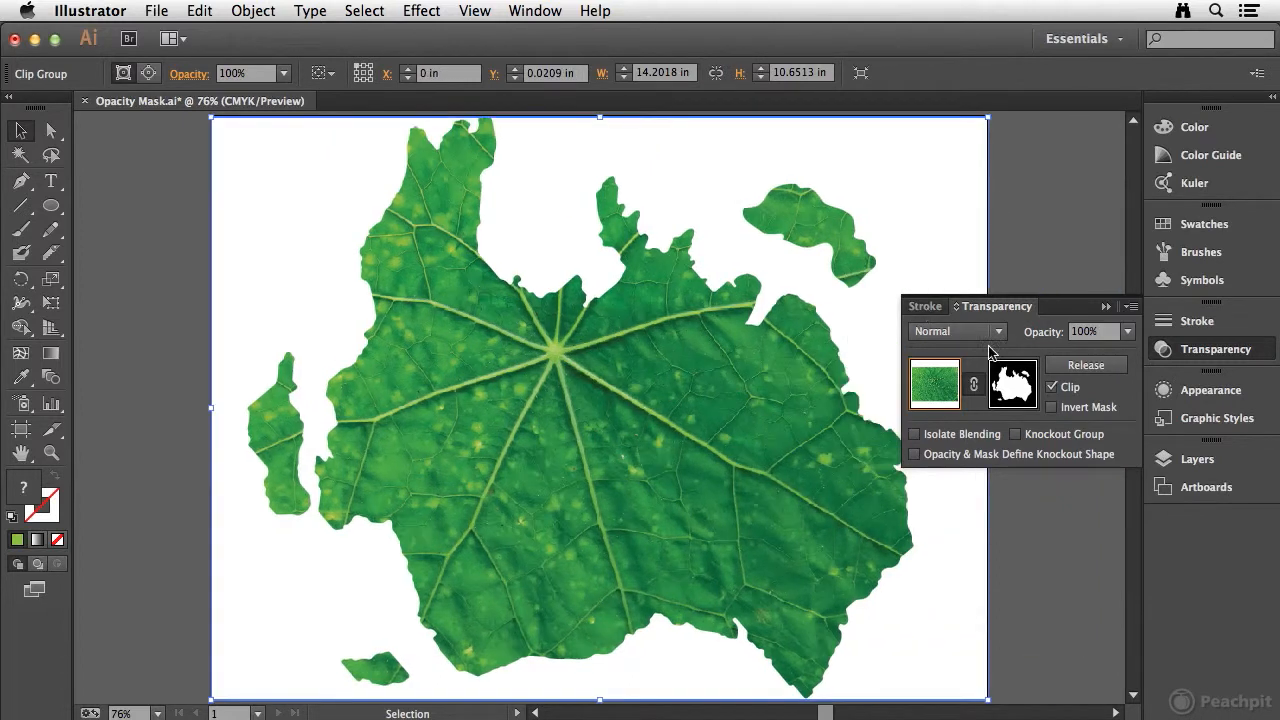
Step: Unlink the opacity mask to shift only the leaf image about 0.6 in to the right within the map shape, and relink them
click(978, 386)
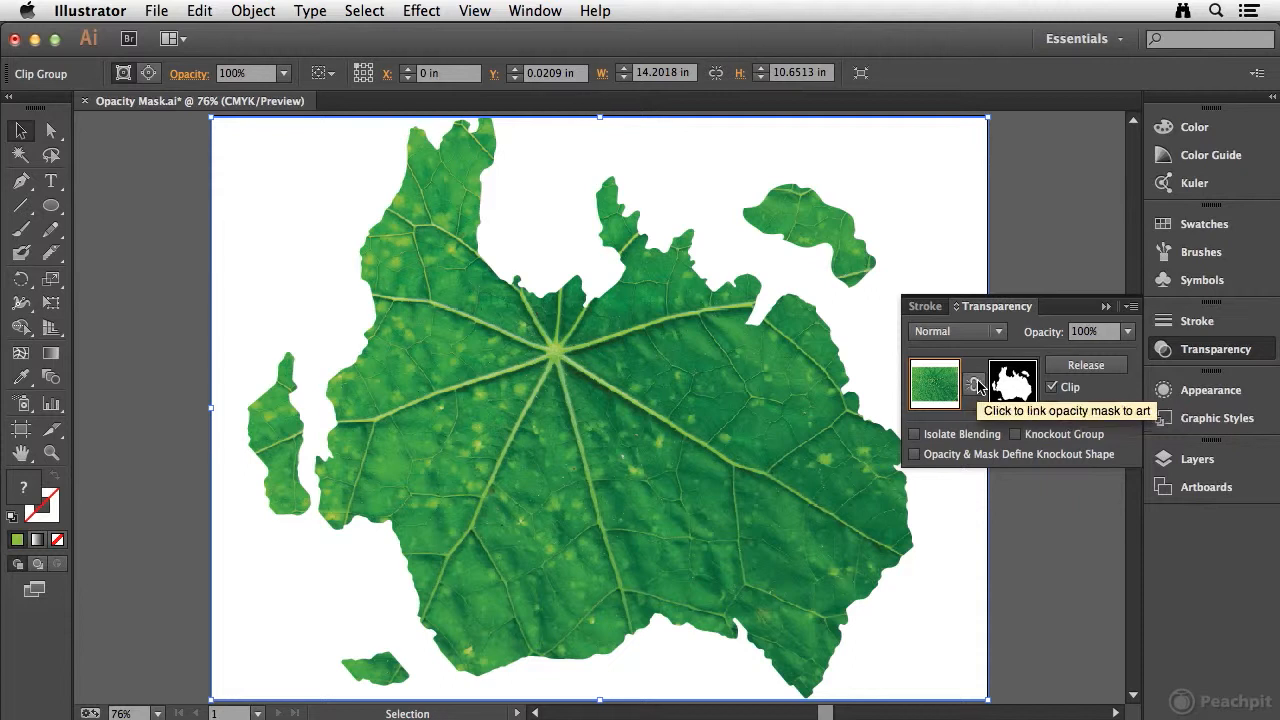
drag(655, 404, 653, 431)
drag(654, 448, 642, 438)
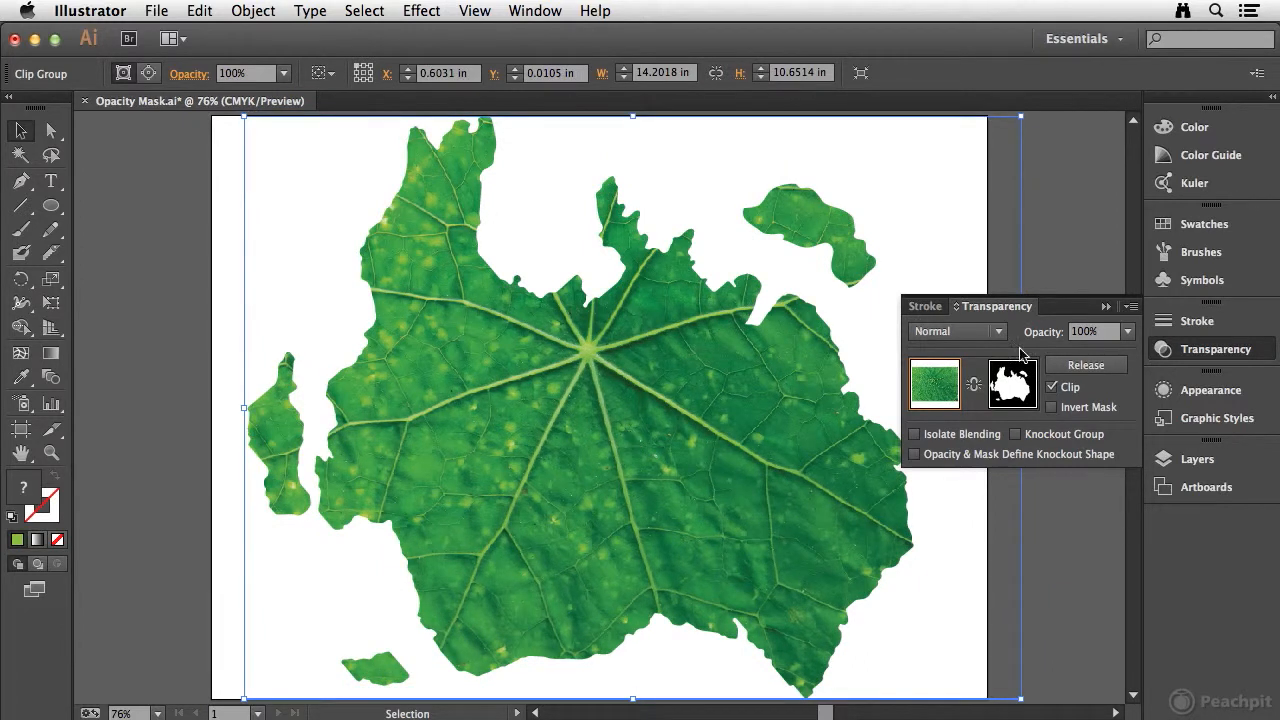
click(973, 384)
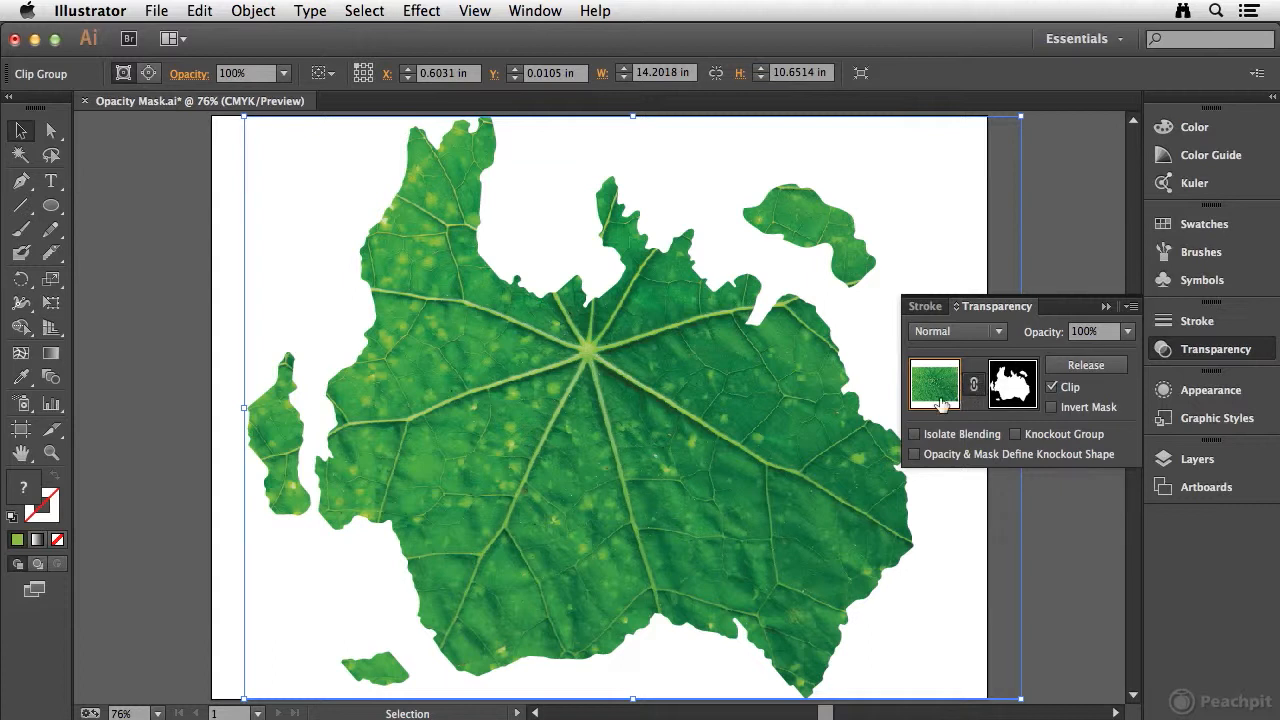